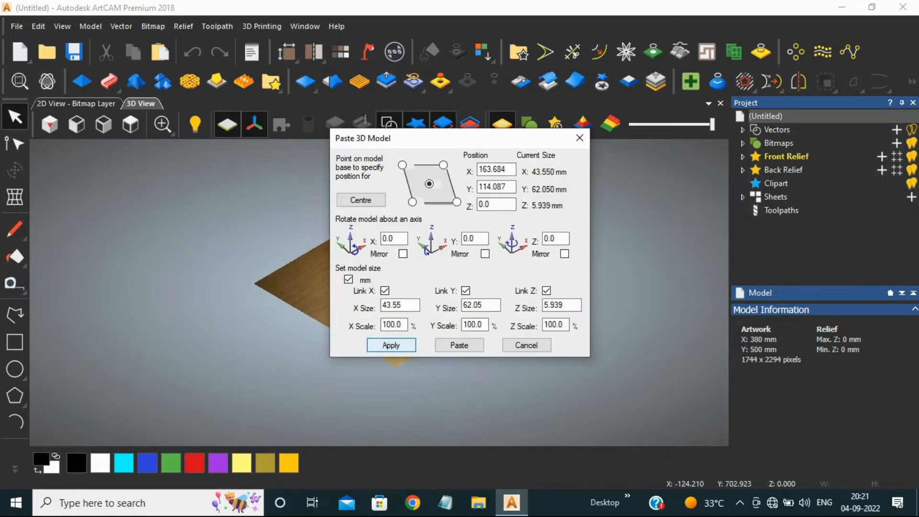
Place the centre of the imported 3D model at X 0 and Y 0 on the board and apply the position
{"action": "left_click_drag", "start_coordinate": [470, 137], "coordinate": [697, 123]}
{"action": "scroll", "coordinate": [386, 235], "scroll_direction": "up", "scroll_amount": 5}
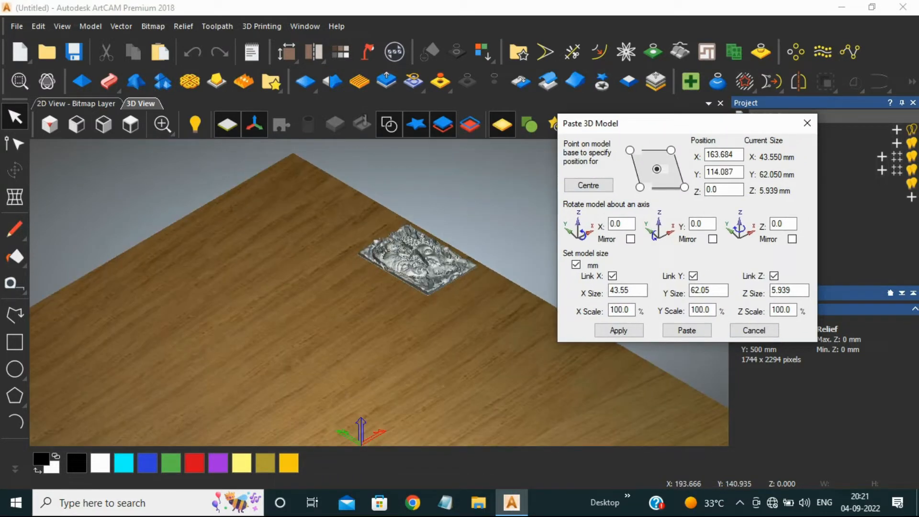
{"action": "scroll", "coordinate": [416, 258], "scroll_direction": "up", "scroll_amount": 5}
{"action": "left_click_drag", "start_coordinate": [536, 354], "coordinate": [394, 338]}
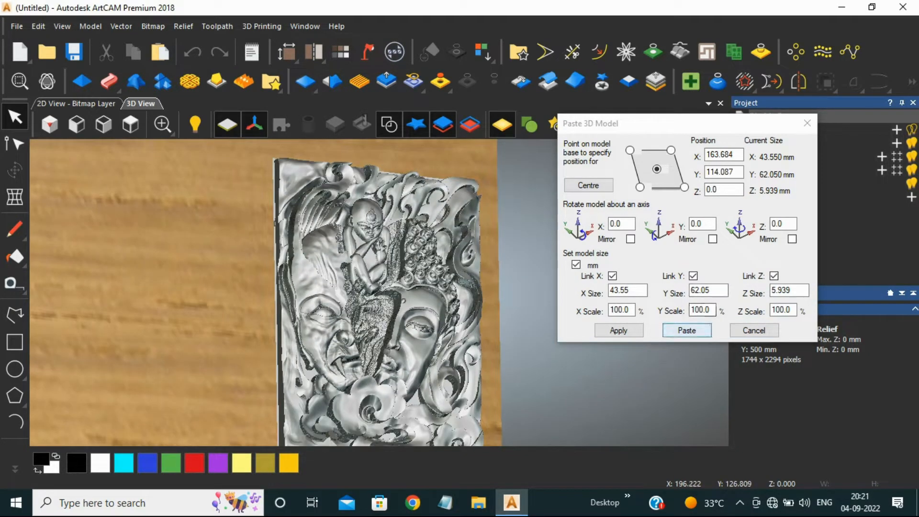
{"action": "double_click", "coordinate": [624, 290]}
{"action": "left_click", "coordinate": [630, 290]}
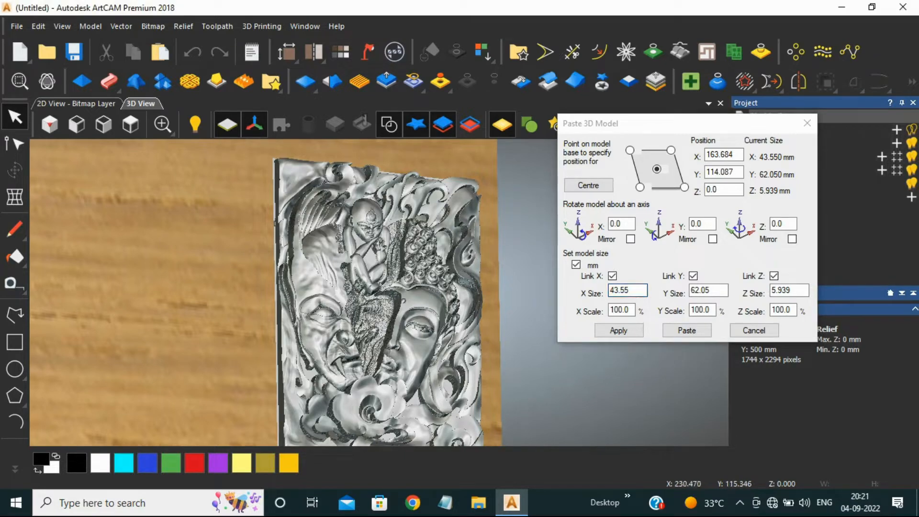
{"action": "double_click", "coordinate": [624, 290]}
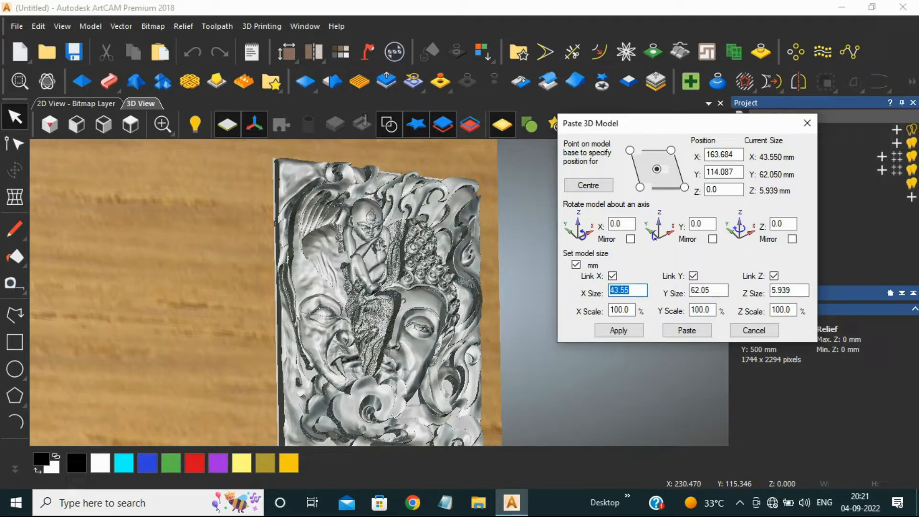
{"action": "double_click", "coordinate": [723, 154]}
{"action": "type", "text": "0"}
{"action": "key", "text": "Tab"}
{"action": "type", "text": "0"}
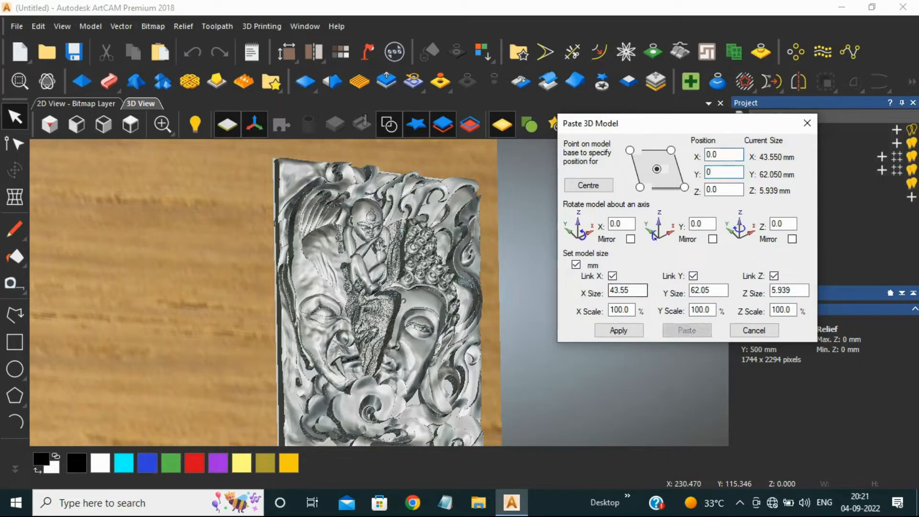
{"action": "left_click", "coordinate": [618, 331]}
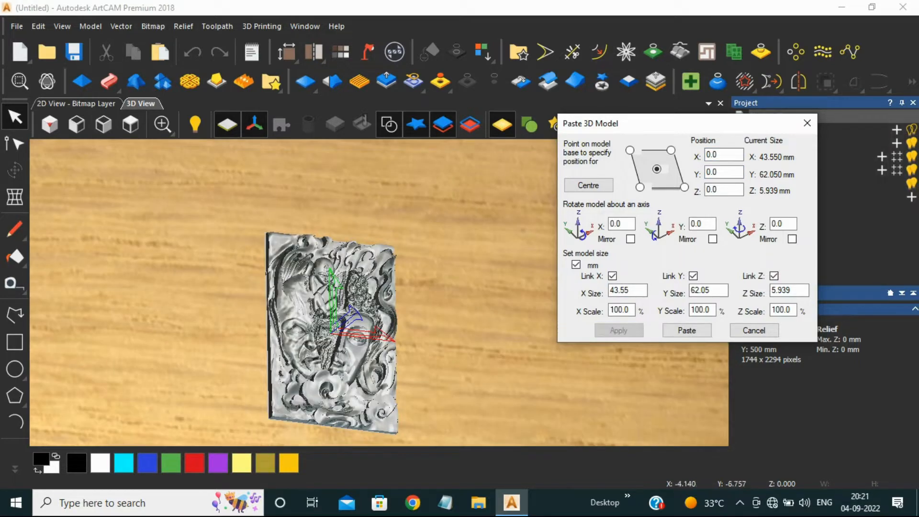
Scale the model proportionally to an X size of 340 mm and apply the new size
{"action": "left_click_drag", "start_coordinate": [438, 366], "coordinate": [334, 394]}
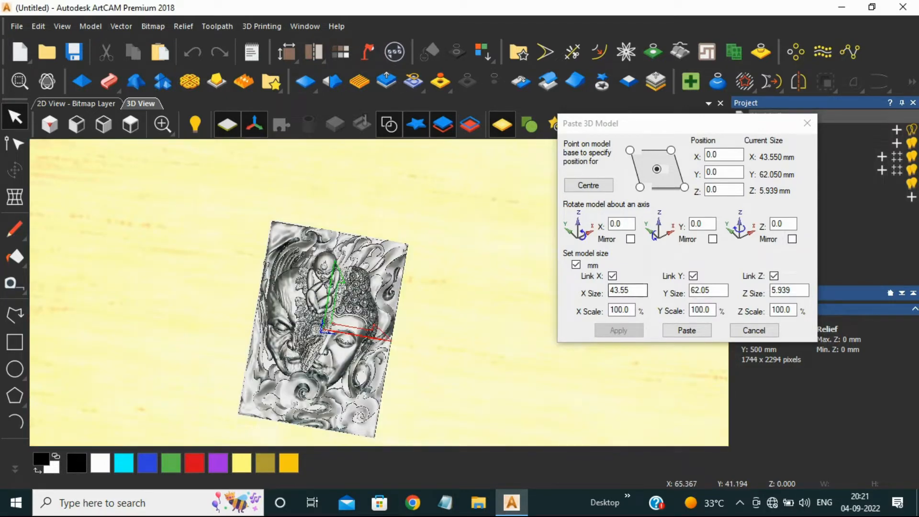
{"action": "double_click", "coordinate": [620, 290]}
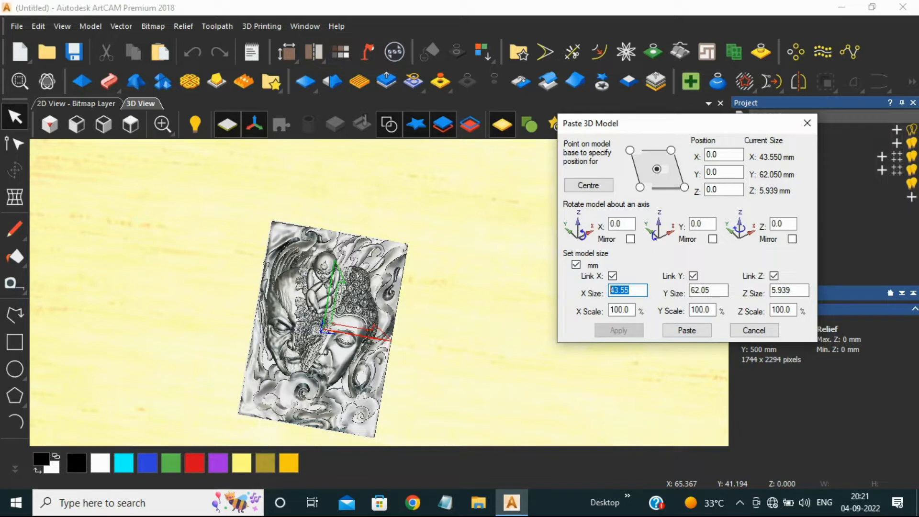
{"action": "type", "text": "340"}
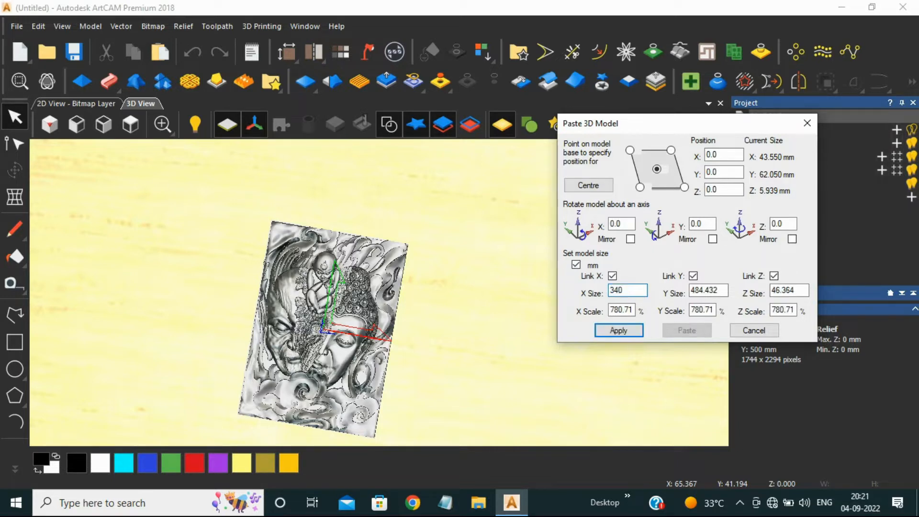
{"action": "left_click", "coordinate": [618, 330]}
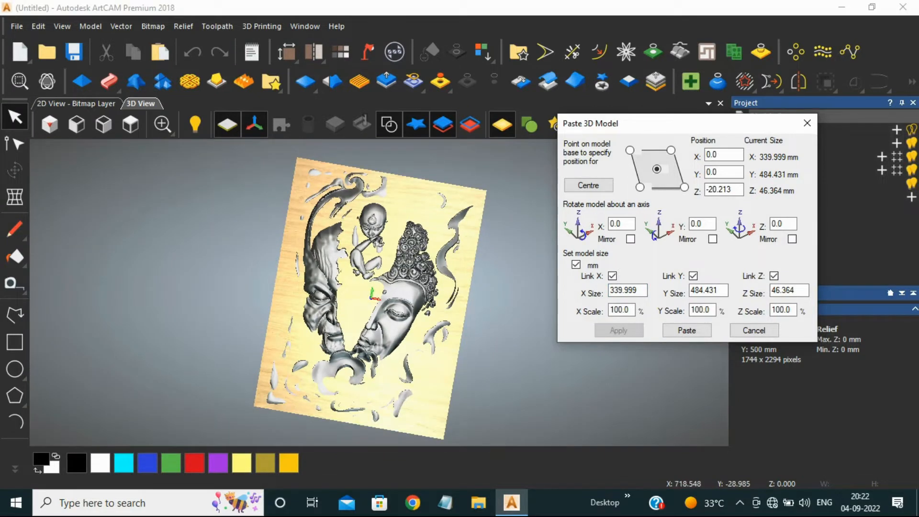
Set the model's Z position to 0.0, apply it, paste the model into the relief and close the paste settings
{"action": "double_click", "coordinate": [723, 189]}
{"action": "type", "text": "0.0"}
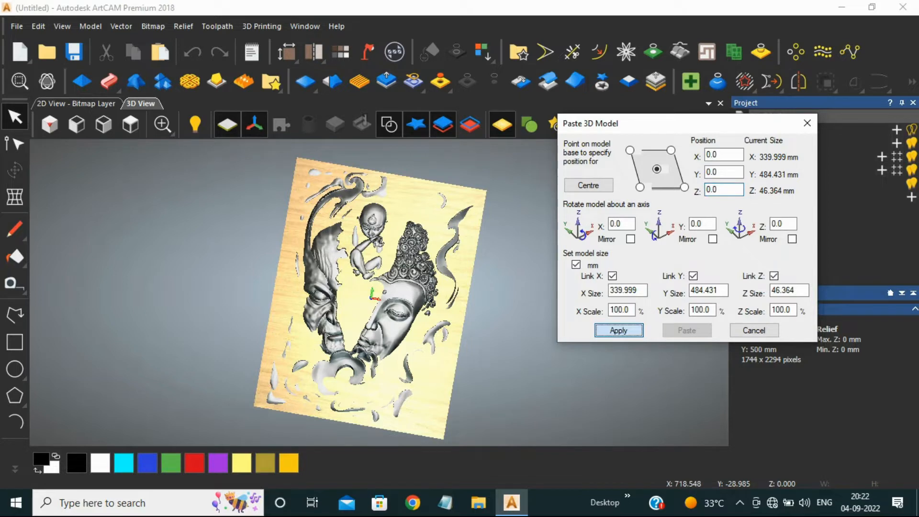
{"action": "key", "text": "Return"}
{"action": "scroll", "coordinate": [378, 172], "scroll_direction": "up", "scroll_amount": 3}
{"action": "scroll", "coordinate": [379, 291], "scroll_direction": "down", "scroll_amount": 3}
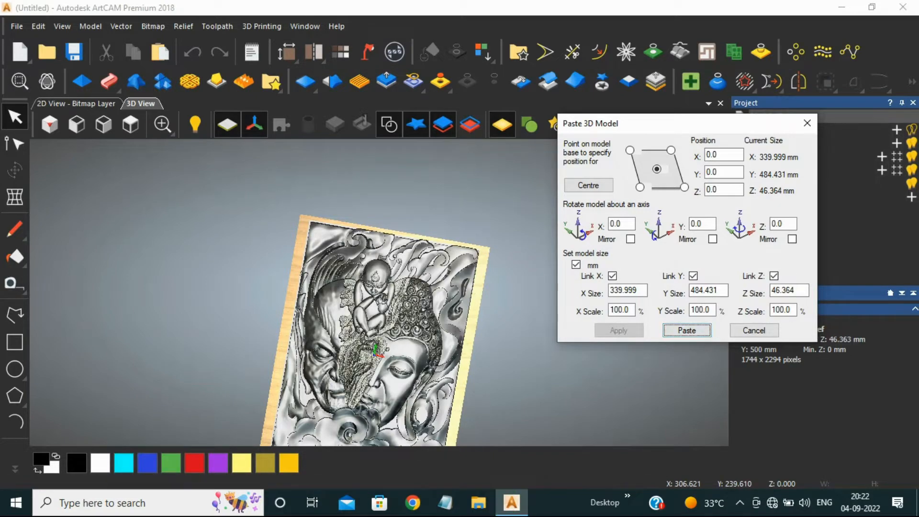
{"action": "left_click", "coordinate": [753, 330]}
Open the Transform tool on the pasted relief and unlock its aspect ratio
{"action": "scroll", "coordinate": [407, 306], "scroll_direction": "down", "scroll_amount": 2}
{"action": "scroll", "coordinate": [407, 330], "scroll_direction": "up", "scroll_amount": 5}
{"action": "left_click_drag", "start_coordinate": [411, 330], "coordinate": [198, 239]}
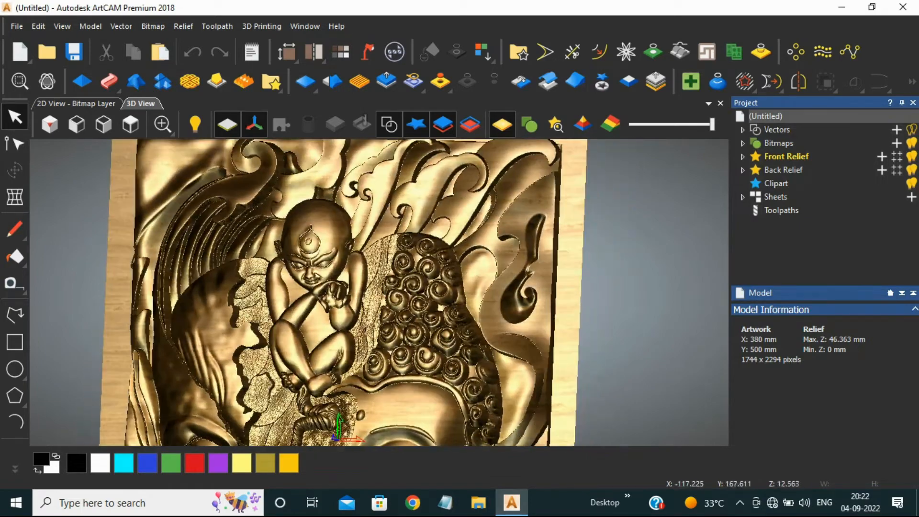
{"action": "scroll", "coordinate": [402, 350], "scroll_direction": "down", "scroll_amount": 5}
{"action": "scroll", "coordinate": [385, 428], "scroll_direction": "up", "scroll_amount": 2}
{"action": "scroll", "coordinate": [386, 429], "scroll_direction": "down", "scroll_amount": 1}
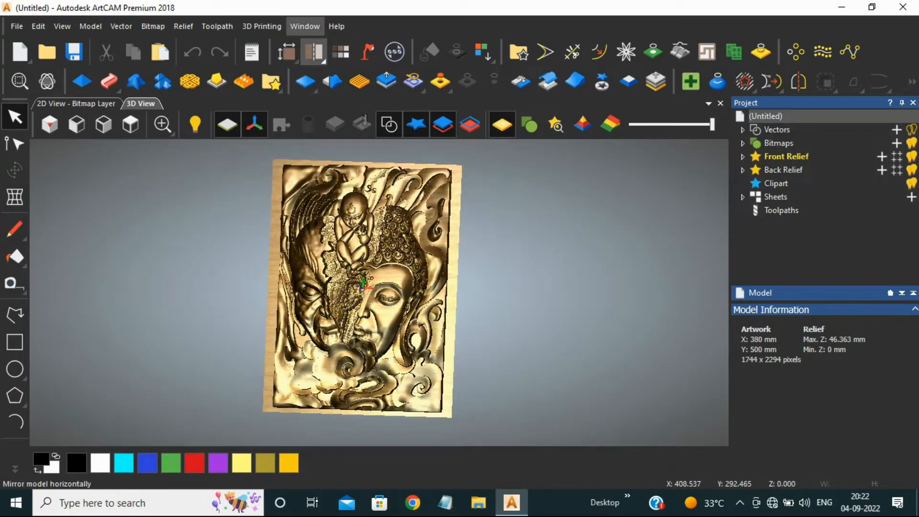
{"action": "left_click", "coordinate": [601, 81]}
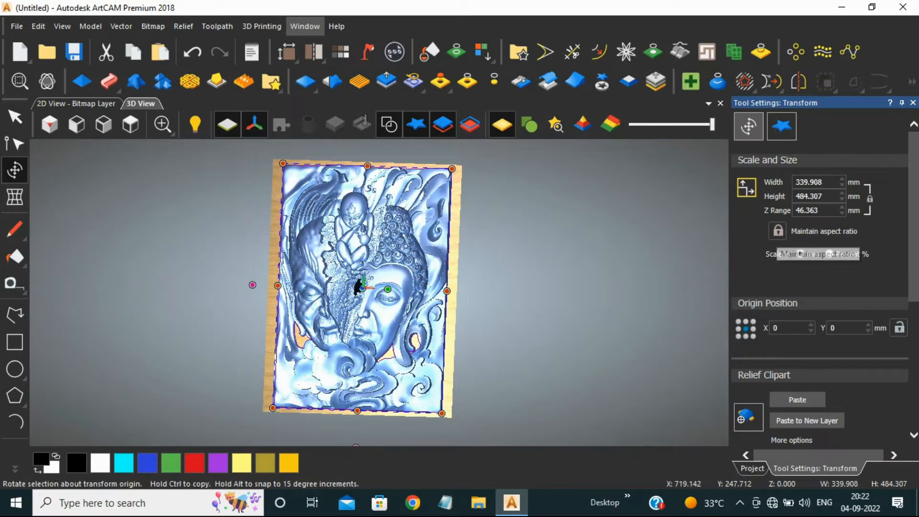
{"action": "left_click", "coordinate": [777, 231]}
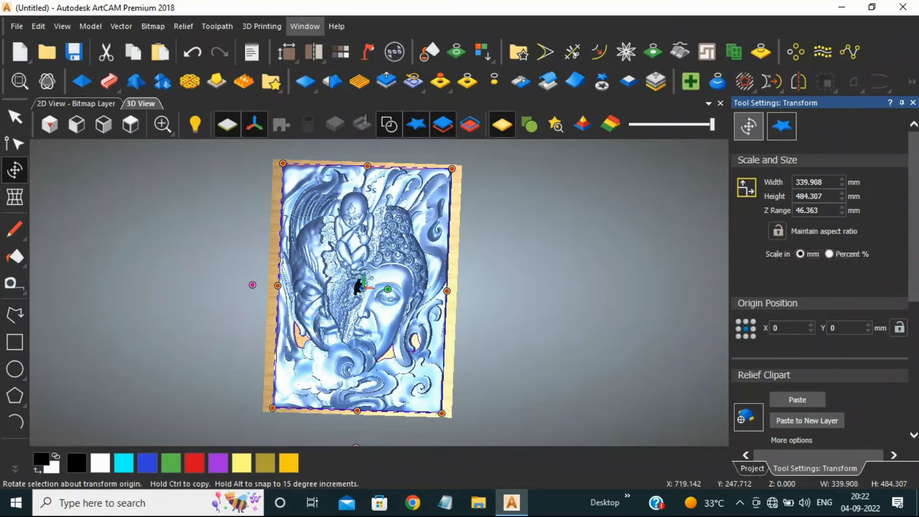
Resize the relief to 340 mm width, 460 mm height and 45 mm Z range, and finish the transform
{"action": "double_click", "coordinate": [814, 181]}
{"action": "type", "text": "340"}
{"action": "key", "text": "Tab"}
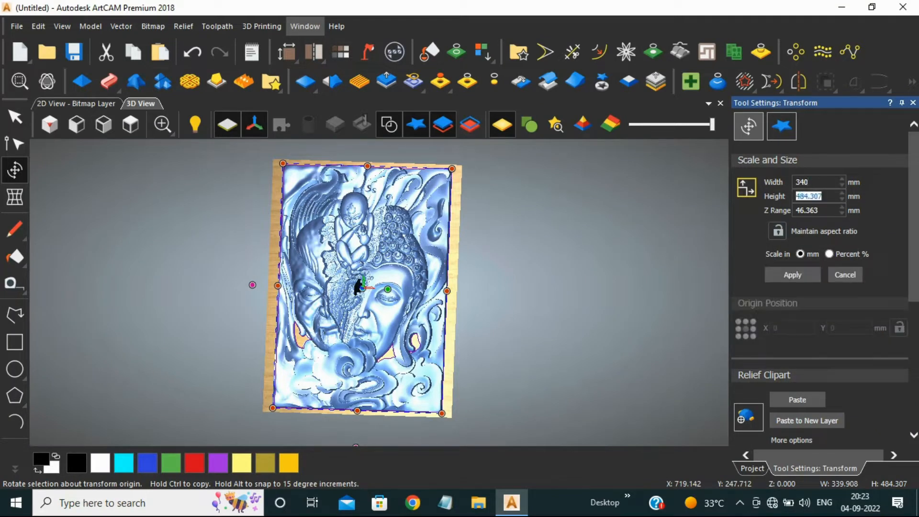
{"action": "type", "text": "460"}
{"action": "key", "text": "Tab"}
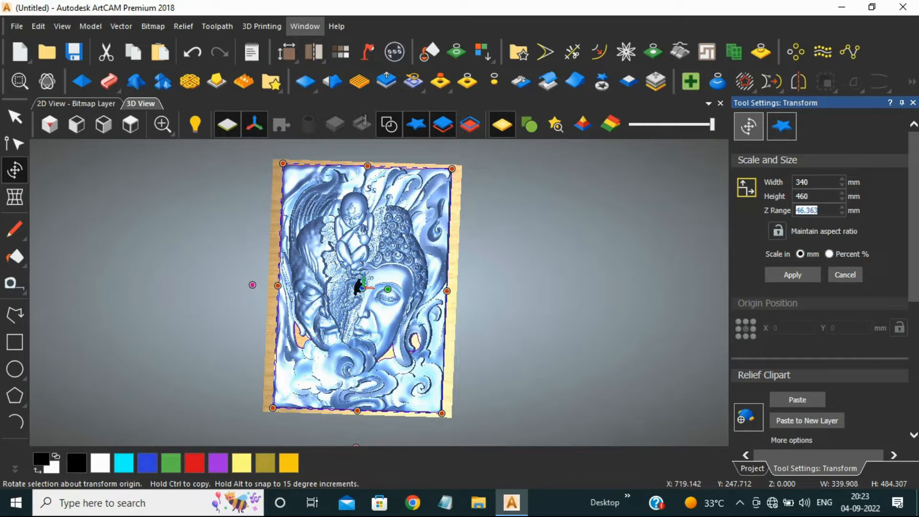
{"action": "type", "text": "45"}
{"action": "key", "text": "Return"}
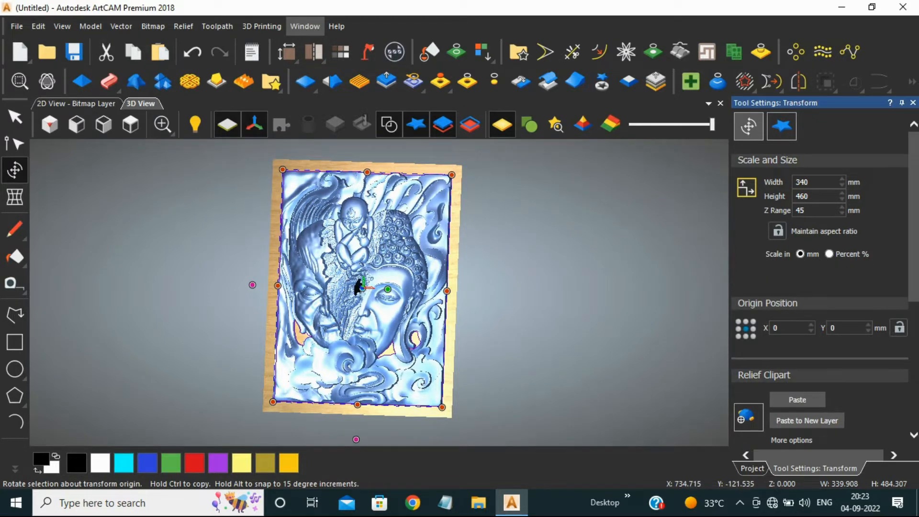
{"action": "key", "text": "Escape"}
Create a 380 × 500 mm rectangle centred at the origin around the edge of the artwork
{"action": "scroll", "coordinate": [336, 260], "scroll_direction": "up", "scroll_amount": 4}
{"action": "scroll", "coordinate": [380, 294], "scroll_direction": "down", "scroll_amount": 4}
{"action": "left_click_drag", "start_coordinate": [407, 411], "coordinate": [289, 325]}
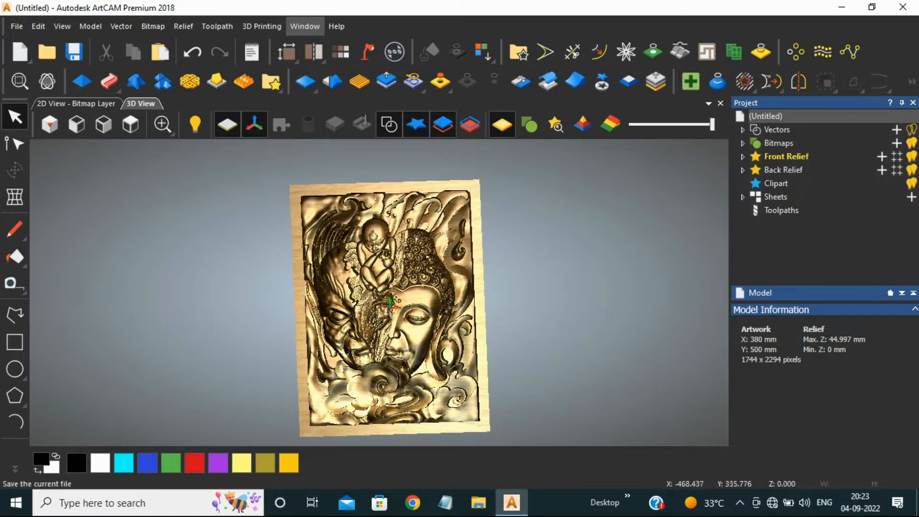
{"action": "left_click", "coordinate": [14, 342]}
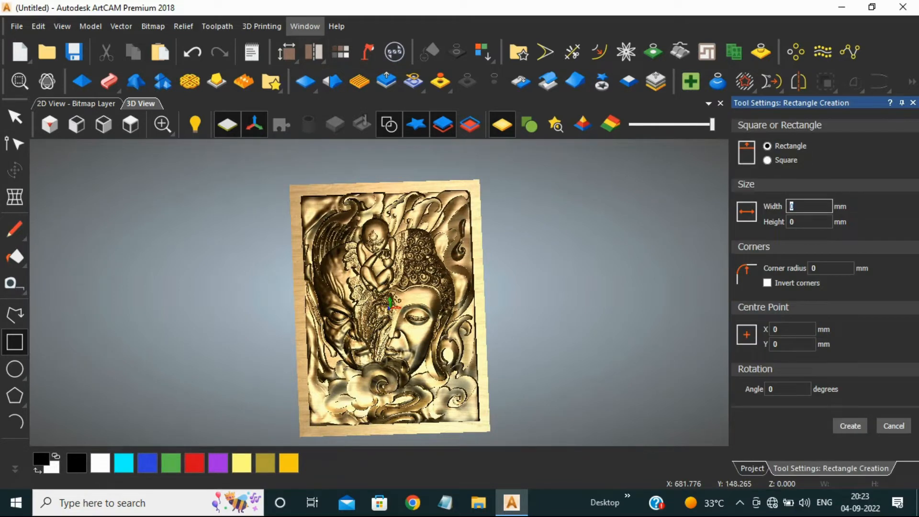
{"action": "type", "text": "380"}
{"action": "key", "text": "Tab"}
{"action": "type", "text": "500"}
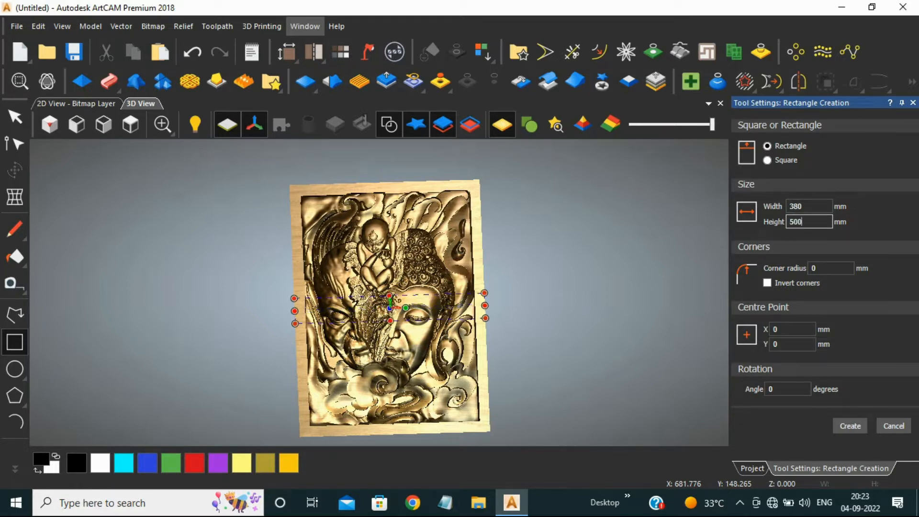
{"action": "key", "text": "Return"}
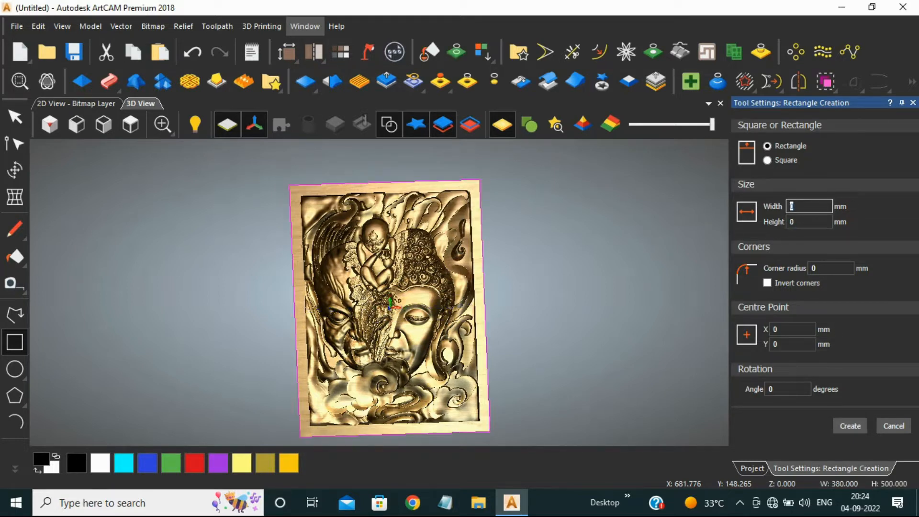
Create a second centred rectangle of 340 × 460 mm around the carved relief and close the rectangle tool
{"action": "type", "text": "360"}
{"action": "key", "text": "Tab"}
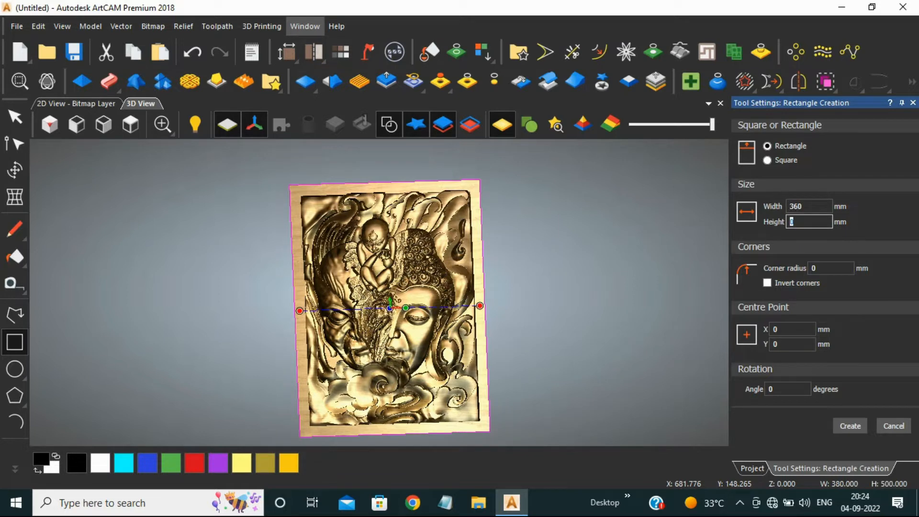
{"action": "key", "text": "shift+Tab"}
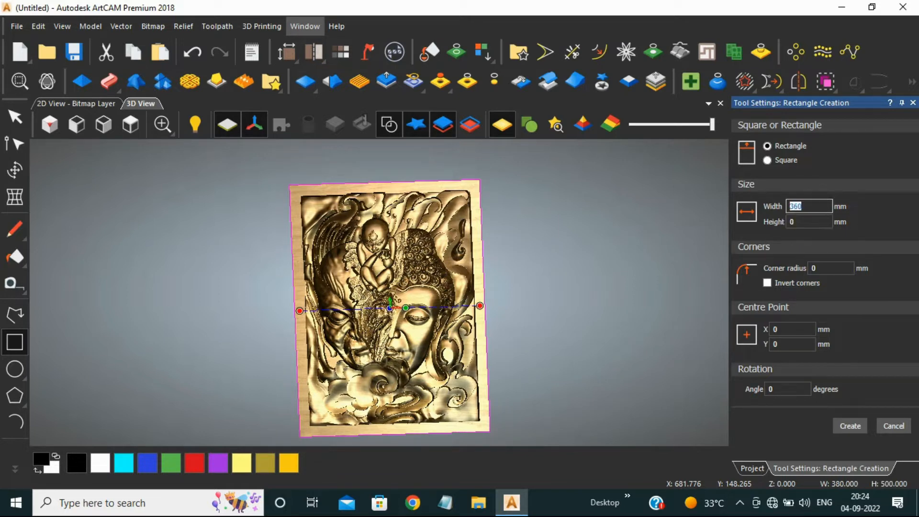
{"action": "type", "text": "340"}
{"action": "key", "text": "Tab"}
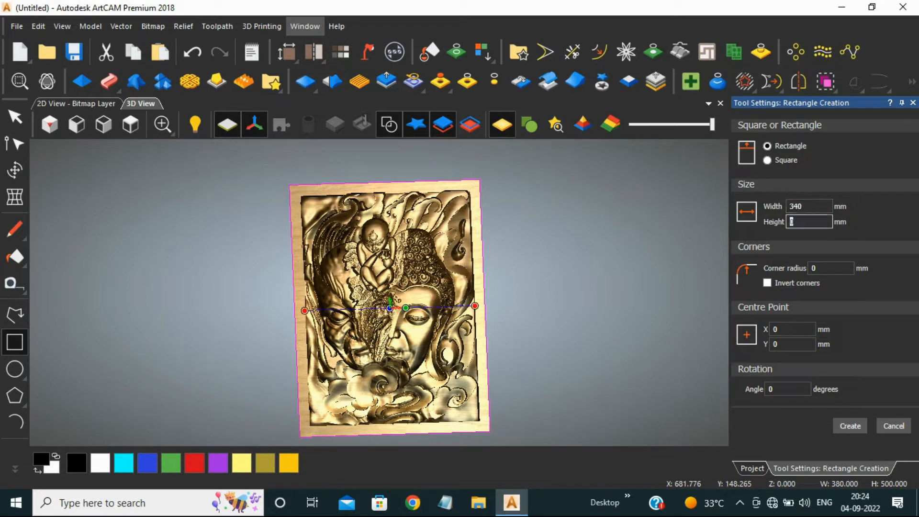
{"action": "type", "text": "460"}
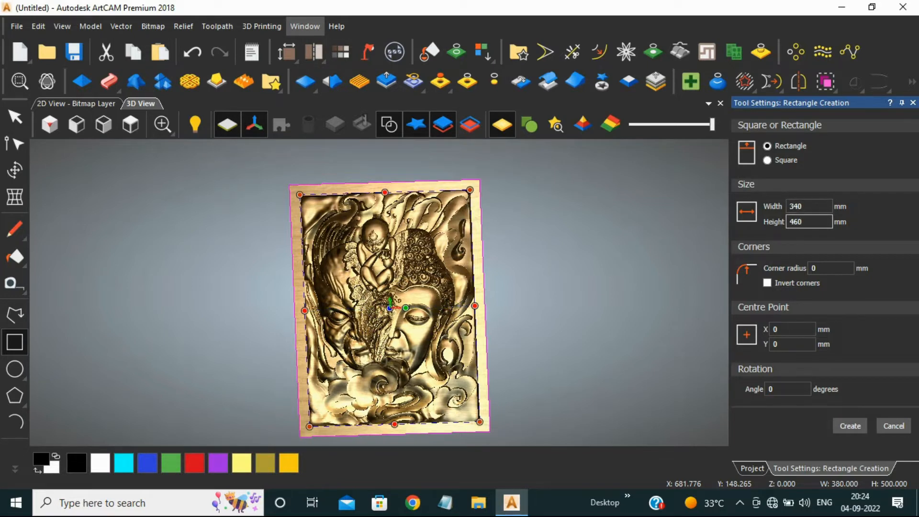
{"action": "key", "text": "Return"}
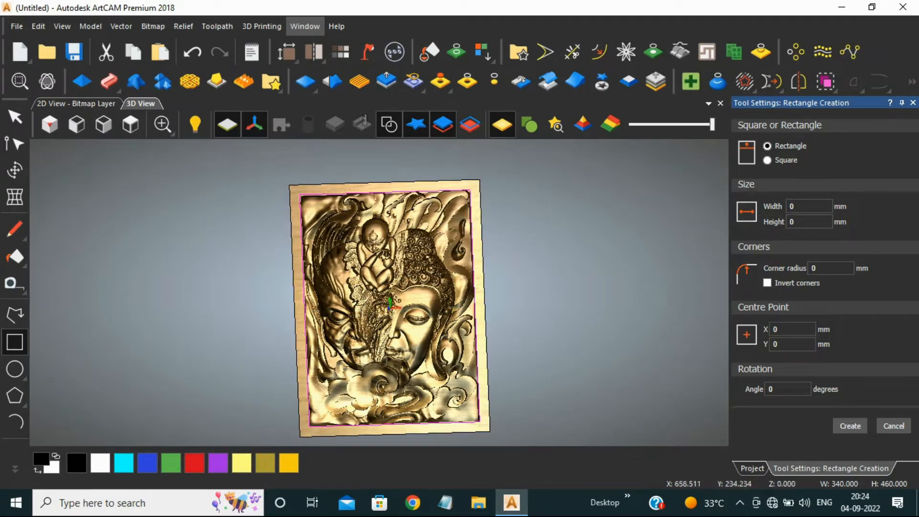
{"action": "key", "text": "Escape"}
Select both rectangles and add a border shape between them with the Shape Editor, using a 45 mm start height in Add mode
{"action": "left_click", "coordinate": [375, 183], "text": "shift"}
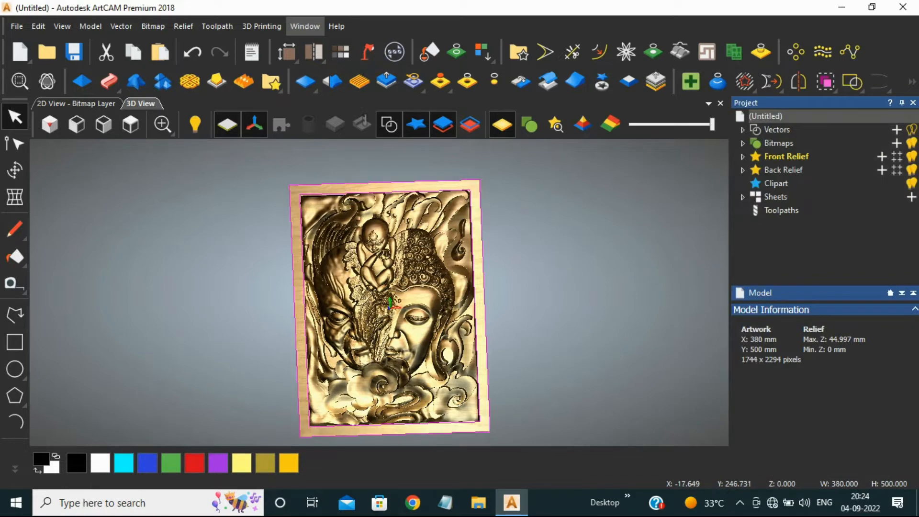
{"action": "scroll", "coordinate": [375, 183], "scroll_direction": "up", "scroll_amount": 5}
{"action": "scroll", "coordinate": [383, 201], "scroll_direction": "down", "scroll_amount": 8}
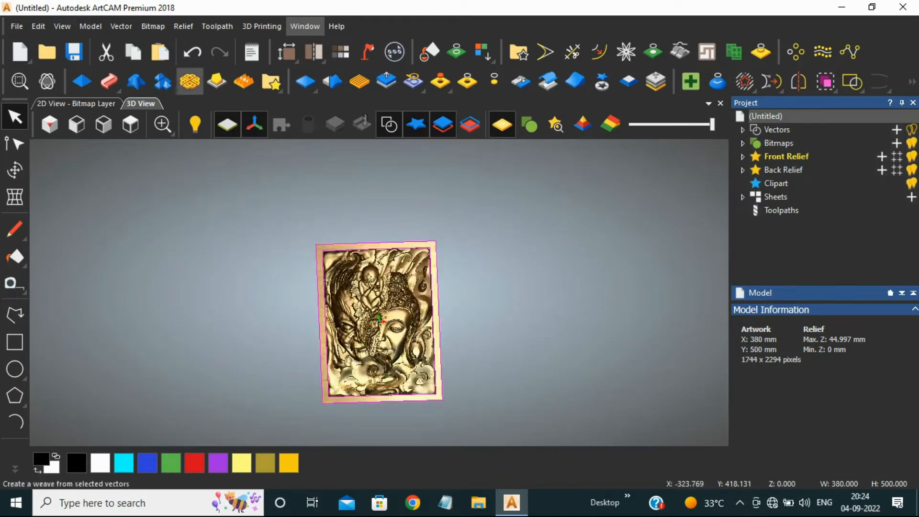
{"action": "left_click", "coordinate": [82, 81]}
{"action": "scroll", "coordinate": [783, 208], "scroll_direction": "down", "scroll_amount": 3}
{"action": "scroll", "coordinate": [783, 208], "scroll_direction": "up", "scroll_amount": 3}
{"action": "scroll", "coordinate": [784, 208], "scroll_direction": "down", "scroll_amount": 5}
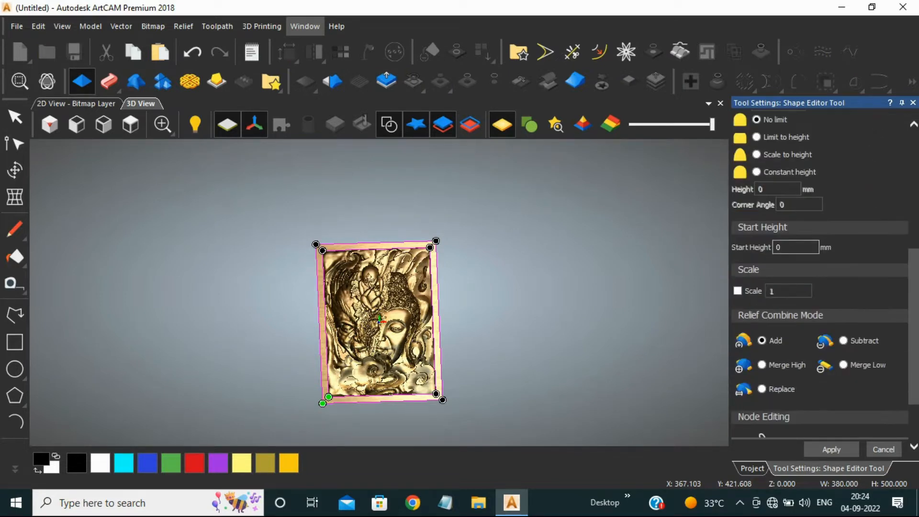
{"action": "double_click", "coordinate": [778, 247]}
{"action": "type", "text": "450"}
{"action": "key", "text": "BackSpace"}
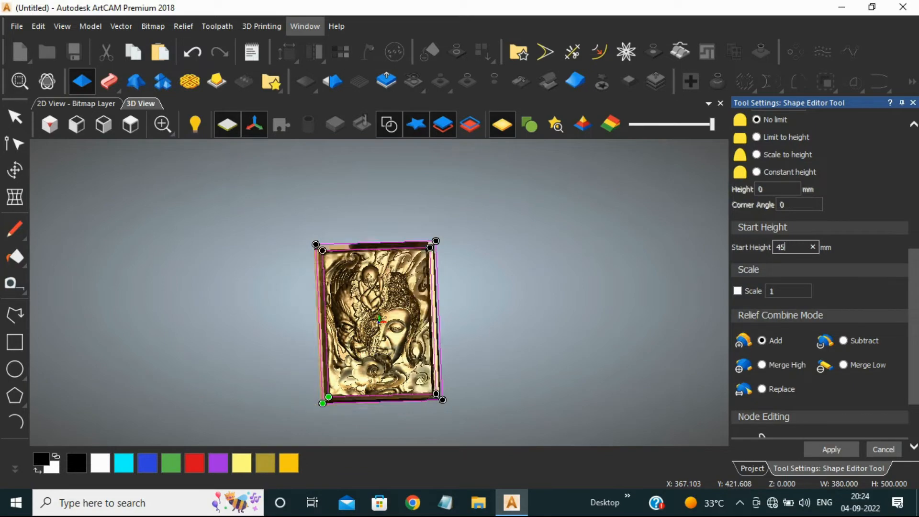
{"action": "scroll", "coordinate": [819, 278], "scroll_direction": "down", "scroll_amount": 3}
{"action": "left_click", "coordinate": [831, 450]}
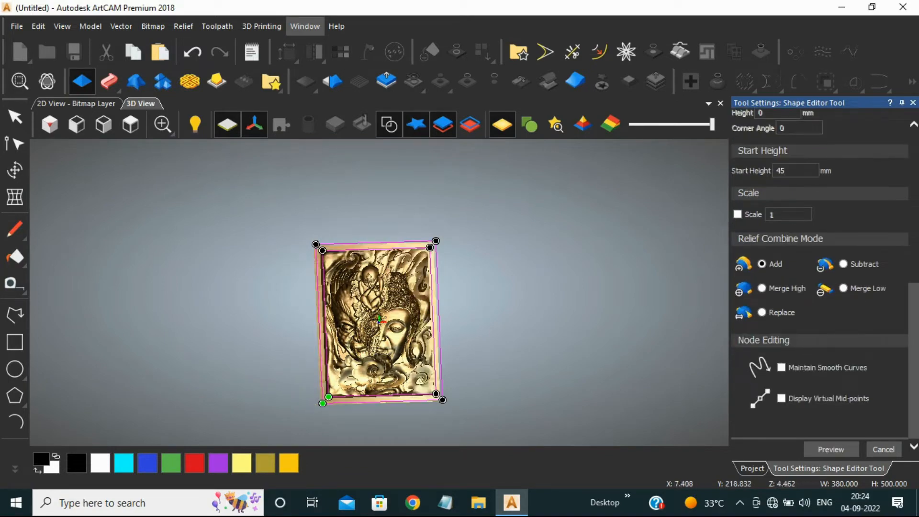
{"action": "left_click", "coordinate": [883, 449]}
Examine the raised border and the carved relief from underneath, isometric and side views to compare their heights
{"action": "scroll", "coordinate": [363, 259], "scroll_direction": "up", "scroll_amount": 5}
{"action": "middle_click_drag", "start_coordinate": [415, 281], "coordinate": [497, 228]}
{"action": "scroll", "coordinate": [465, 284], "scroll_direction": "up", "scroll_amount": 4}
{"action": "middle_click_drag", "start_coordinate": [465, 287], "coordinate": [211, 200]}
{"action": "left_click", "coordinate": [49, 124]}
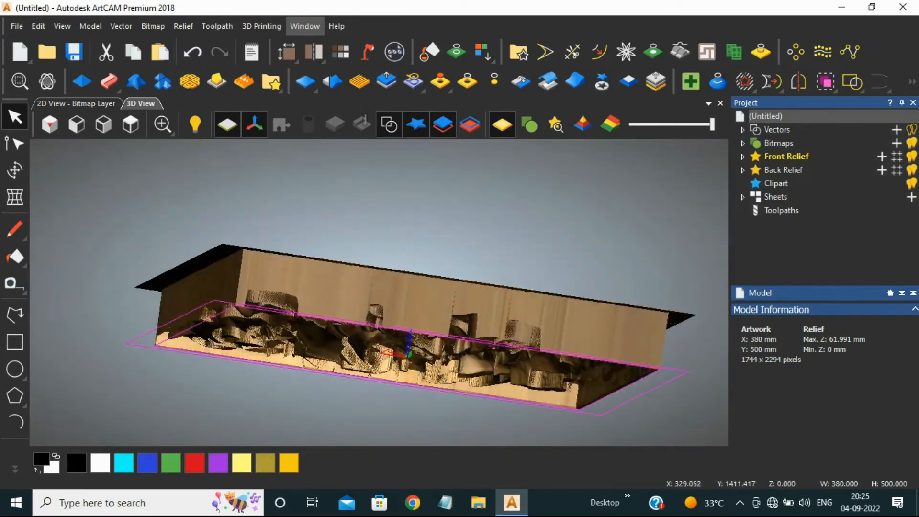
{"action": "left_click", "coordinate": [130, 125]}
{"action": "left_click", "coordinate": [77, 125]}
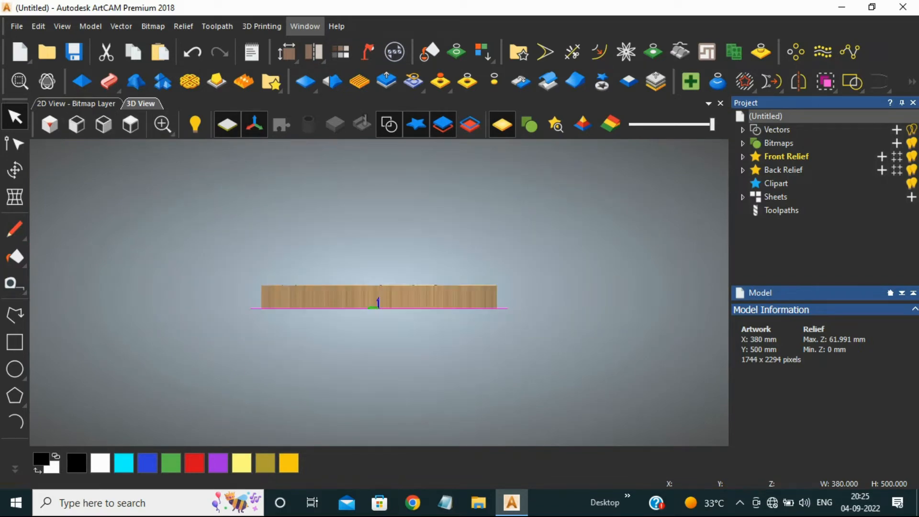
Compare the raised border's top with the carving's edges from the front, side and top and up close
{"action": "scroll", "coordinate": [378, 297], "scroll_direction": "up", "scroll_amount": 5}
{"action": "middle_click_drag", "start_coordinate": [378, 268], "coordinate": [308, 330]}
{"action": "scroll", "coordinate": [333, 306], "scroll_direction": "down", "scroll_amount": 5}
{"action": "scroll", "coordinate": [268, 206], "scroll_direction": "up", "scroll_amount": 5}
{"action": "middle_click_drag", "start_coordinate": [268, 206], "coordinate": [136, 84]}
{"action": "left_click", "coordinate": [131, 125]}
{"action": "left_click", "coordinate": [77, 124]}
{"action": "left_click", "coordinate": [103, 124]}
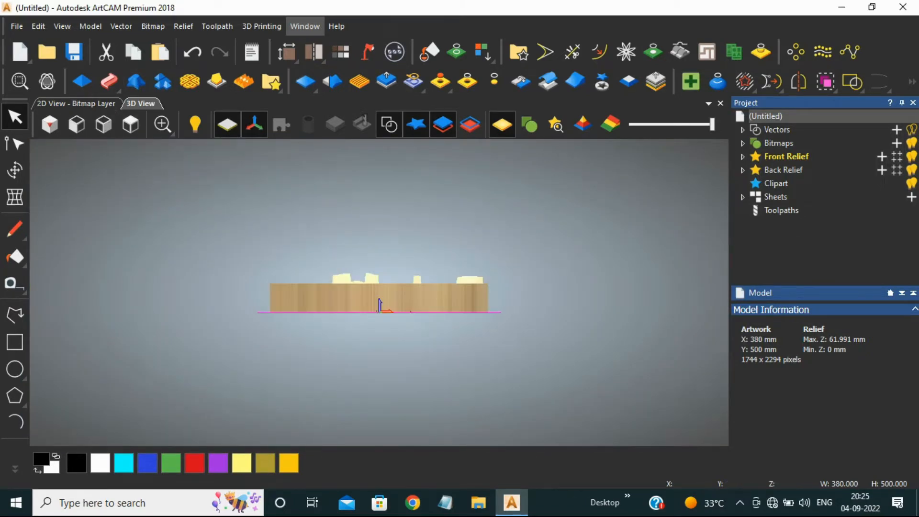
{"action": "scroll", "coordinate": [409, 301], "scroll_direction": "up", "scroll_amount": 5}
{"action": "middle_click_drag", "start_coordinate": [407, 297], "coordinate": [399, 330]}
{"action": "scroll", "coordinate": [378, 301], "scroll_direction": "down", "scroll_amount": 3}
{"action": "scroll", "coordinate": [313, 180], "scroll_direction": "up", "scroll_amount": 4}
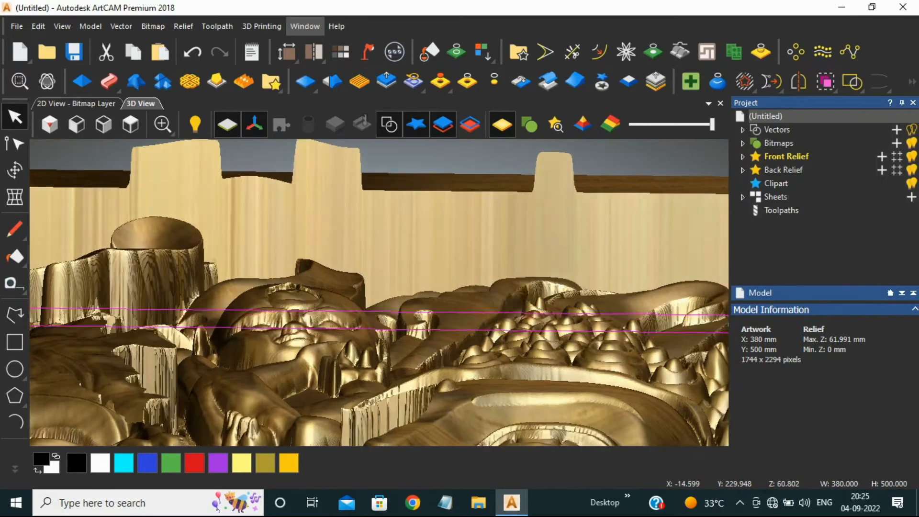
{"action": "middle_click_drag", "start_coordinate": [313, 179], "coordinate": [392, 287]}
{"action": "scroll", "coordinate": [393, 289], "scroll_direction": "down", "scroll_amount": 7}
{"action": "scroll", "coordinate": [395, 268], "scroll_direction": "up", "scroll_amount": 4}
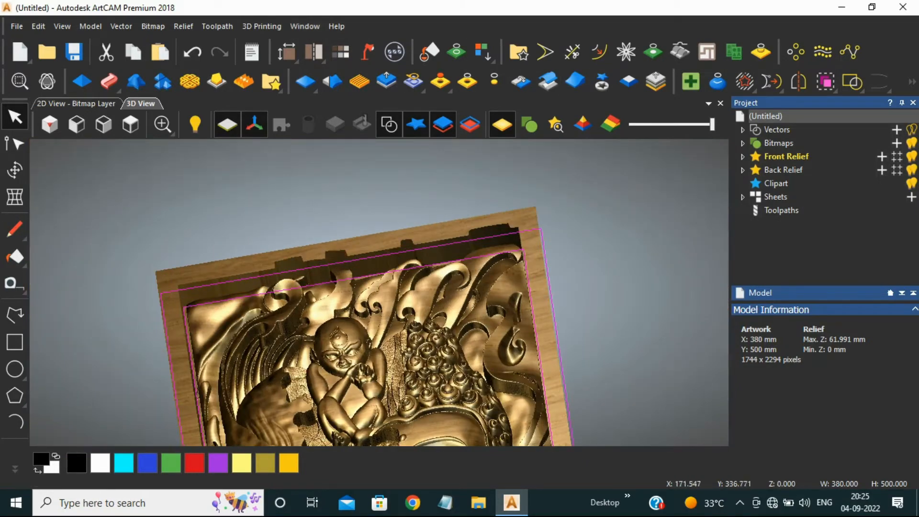
Undo the last border shape and check from above how the inner rectangle meets the carving's edges
{"action": "left_click", "coordinate": [194, 53]}
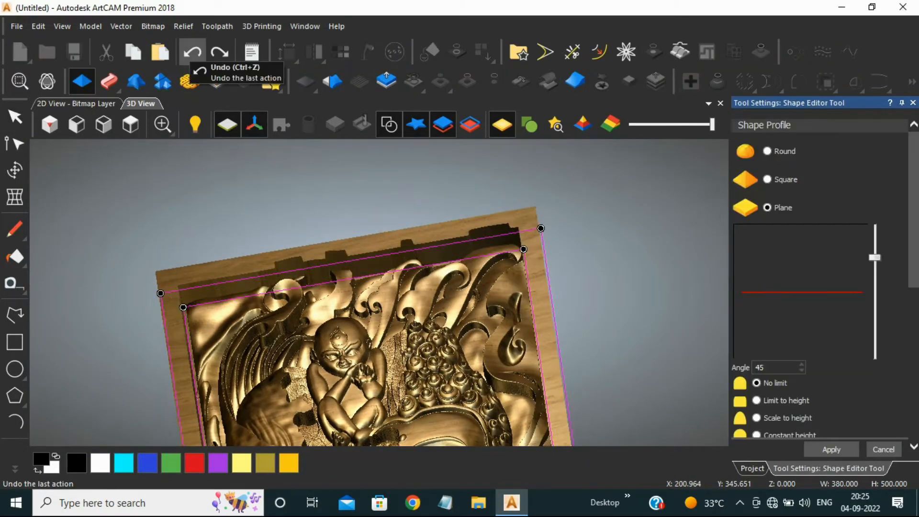
{"action": "left_click", "coordinate": [193, 53]}
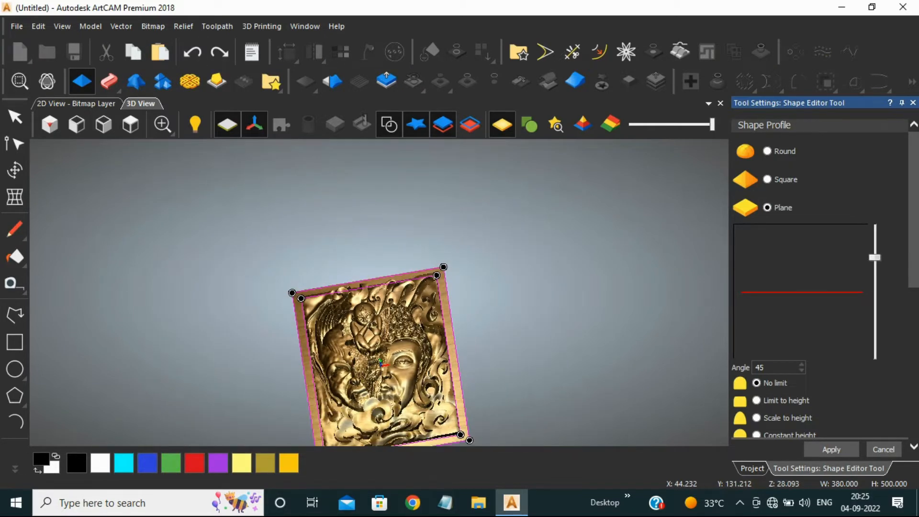
{"action": "left_click", "coordinate": [130, 124]}
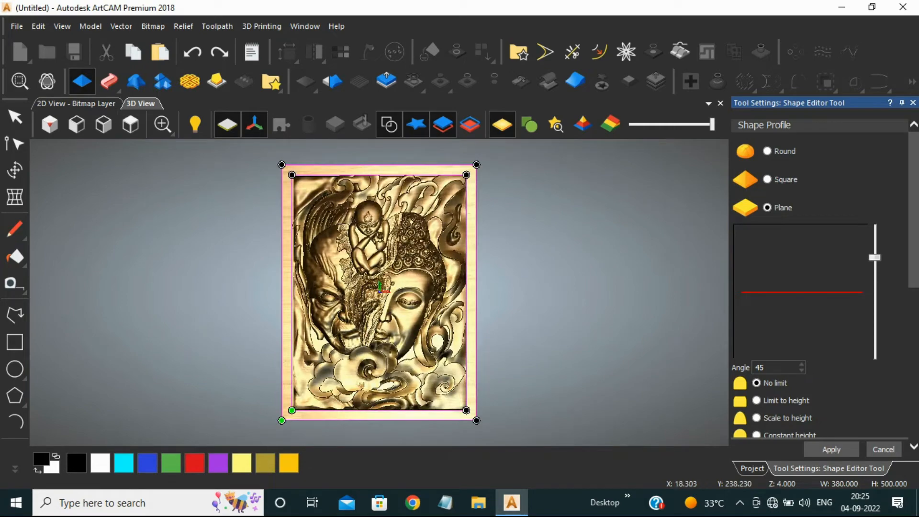
{"action": "scroll", "coordinate": [378, 161], "scroll_direction": "up", "scroll_amount": 8}
{"action": "scroll", "coordinate": [378, 292], "scroll_direction": "down", "scroll_amount": 8}
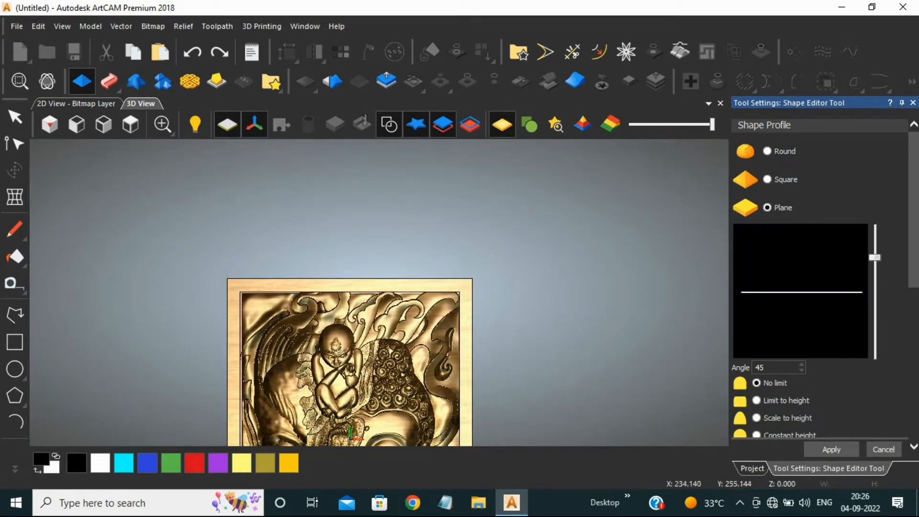
{"action": "scroll", "coordinate": [426, 291], "scroll_direction": "up", "scroll_amount": 1}
{"action": "scroll", "coordinate": [250, 294], "scroll_direction": "up", "scroll_amount": 3}
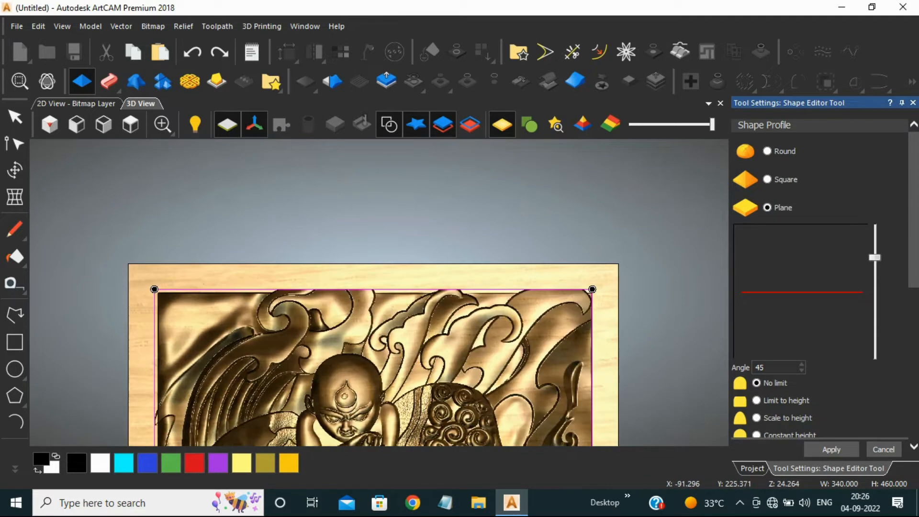
{"action": "scroll", "coordinate": [384, 327], "scroll_direction": "down", "scroll_amount": 10}
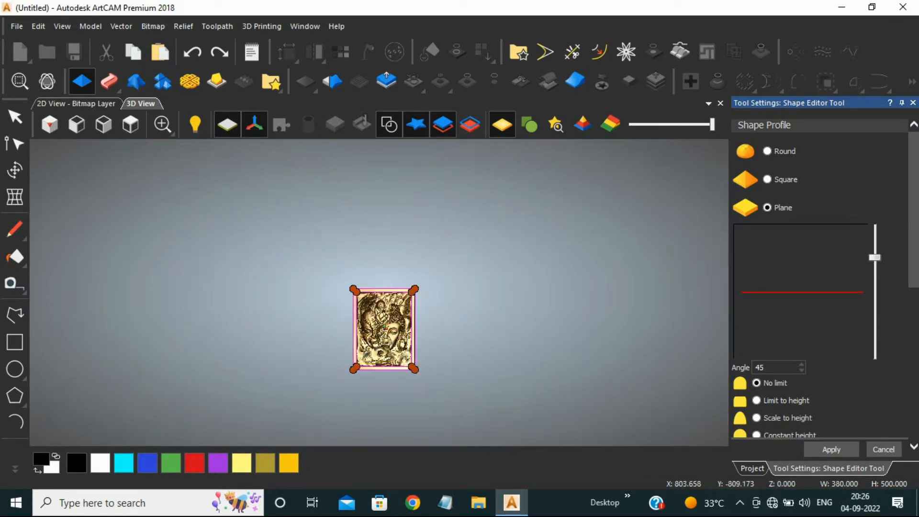
{"action": "scroll", "coordinate": [385, 327], "scroll_direction": "up", "scroll_amount": 5}
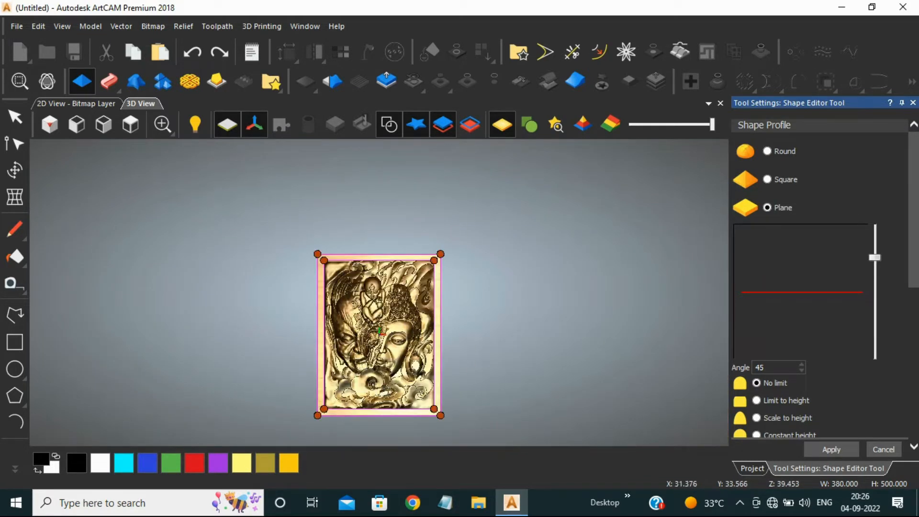
Delete the inner 340 × 460 mm rectangle around the carving
{"action": "right_click", "coordinate": [342, 354]}
{"action": "mouse_move", "coordinate": [411, 356]}
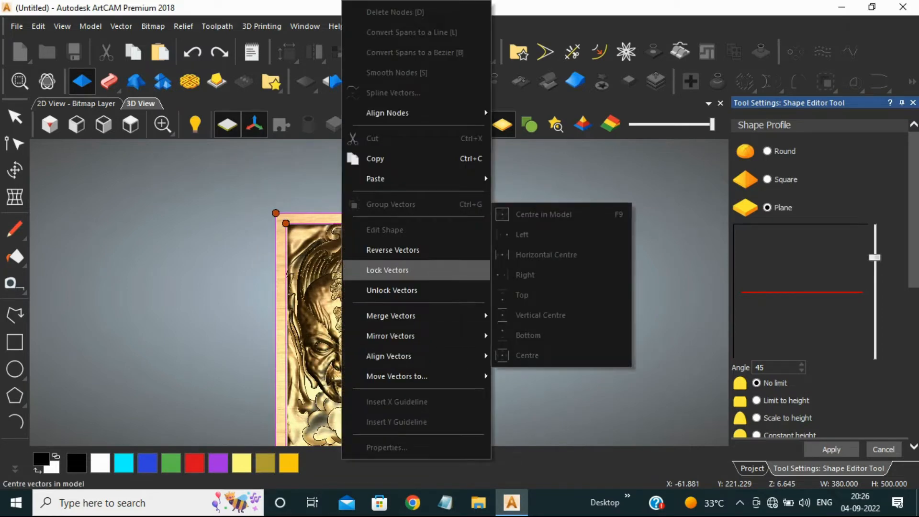
{"action": "left_click", "coordinate": [388, 270]}
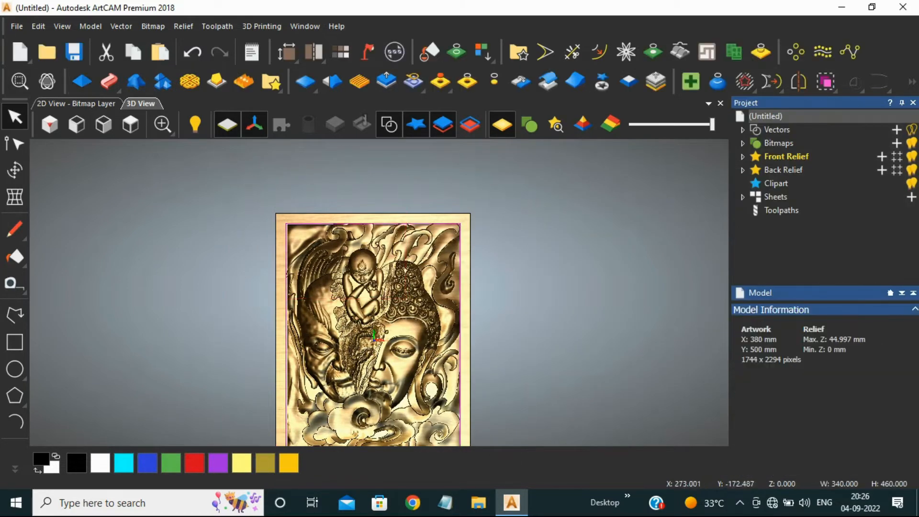
{"action": "scroll", "coordinate": [375, 325], "scroll_direction": "down", "scroll_amount": 3}
{"action": "scroll", "coordinate": [376, 325], "scroll_direction": "up", "scroll_amount": 4}
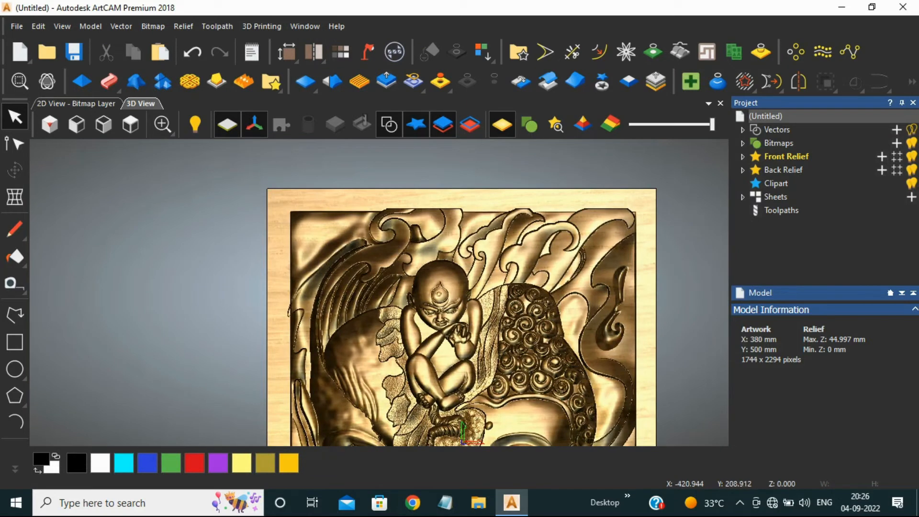
Start a new rectangle centred at the origin with a width of 342 mm and a height of 460 mm
{"action": "left_click", "coordinate": [15, 342]}
{"action": "left_click", "coordinate": [804, 207]}
{"action": "type", "text": "365"}
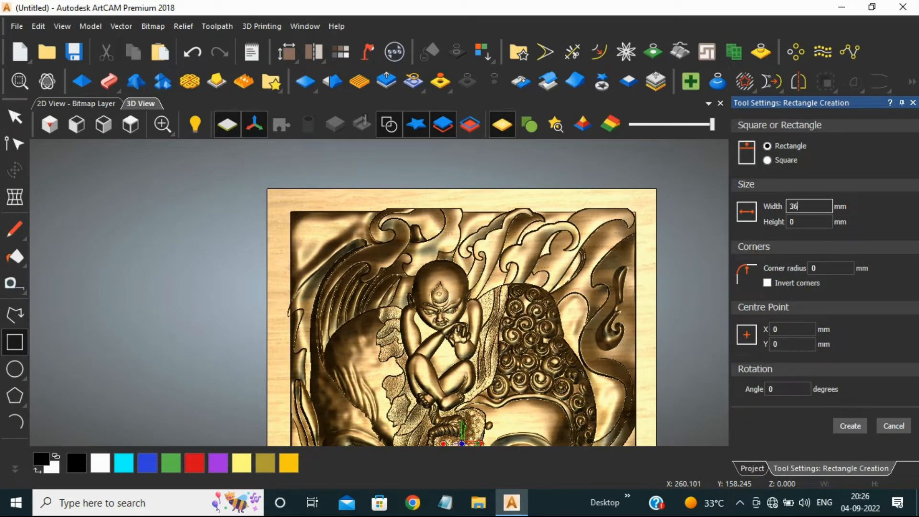
{"action": "key", "text": "BackSpace"}
{"action": "key", "text": "BackSpace"}
{"action": "type", "text": "42"}
{"action": "left_click", "coordinate": [806, 222]}
{"action": "type", "text": "460"}
Set the new inner rectangle's height to 462 mm and create it around the carving
{"action": "scroll", "coordinate": [615, 204], "scroll_direction": "up", "scroll_amount": 5}
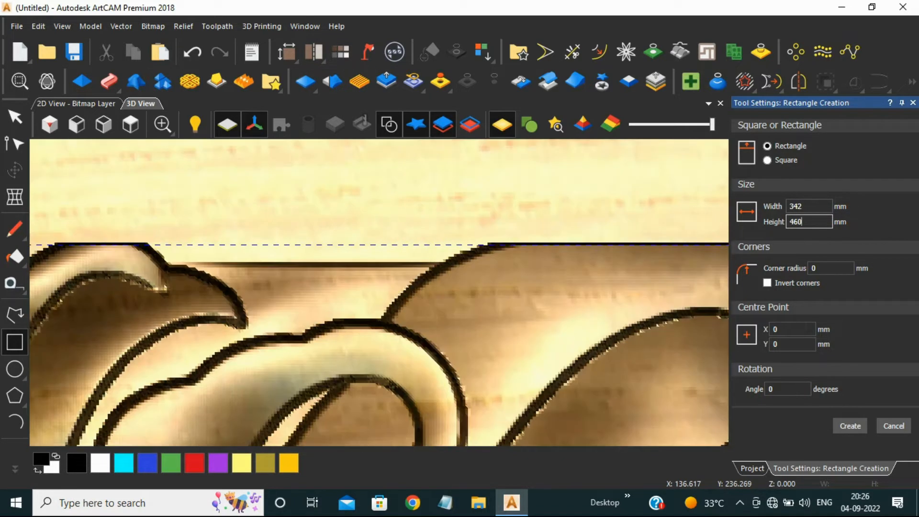
{"action": "left_click_drag", "start_coordinate": [804, 206], "coordinate": [797, 206]}
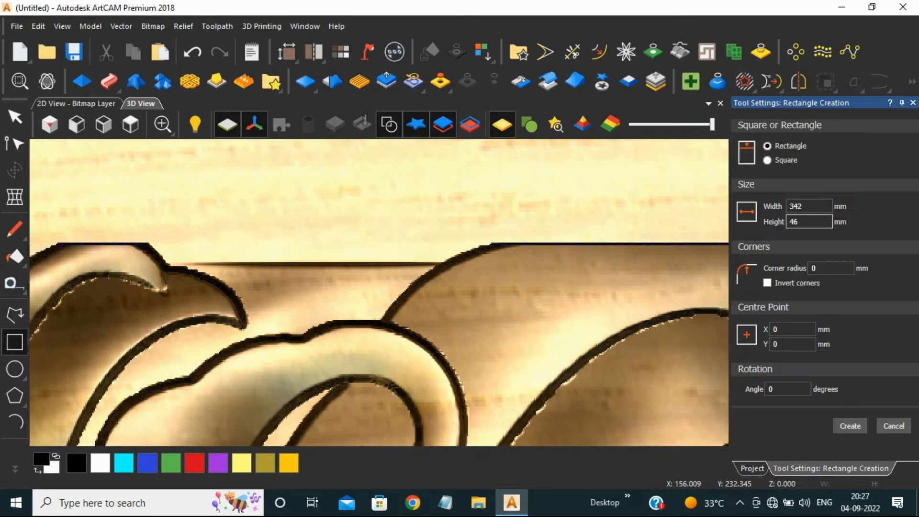
{"action": "scroll", "coordinate": [574, 250], "scroll_direction": "down", "scroll_amount": 7}
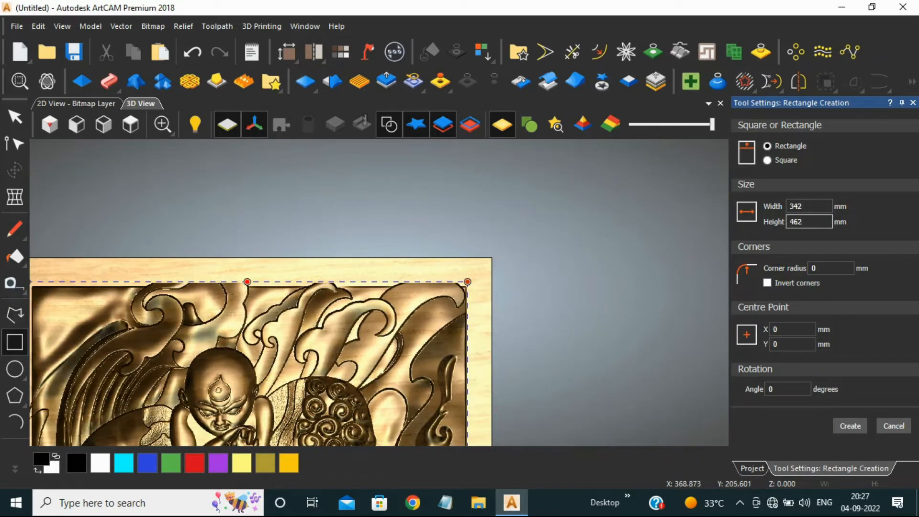
{"action": "left_click", "coordinate": [850, 426]}
{"action": "scroll", "coordinate": [403, 388], "scroll_direction": "down", "scroll_amount": 7}
{"action": "scroll", "coordinate": [342, 407], "scroll_direction": "up", "scroll_amount": 8}
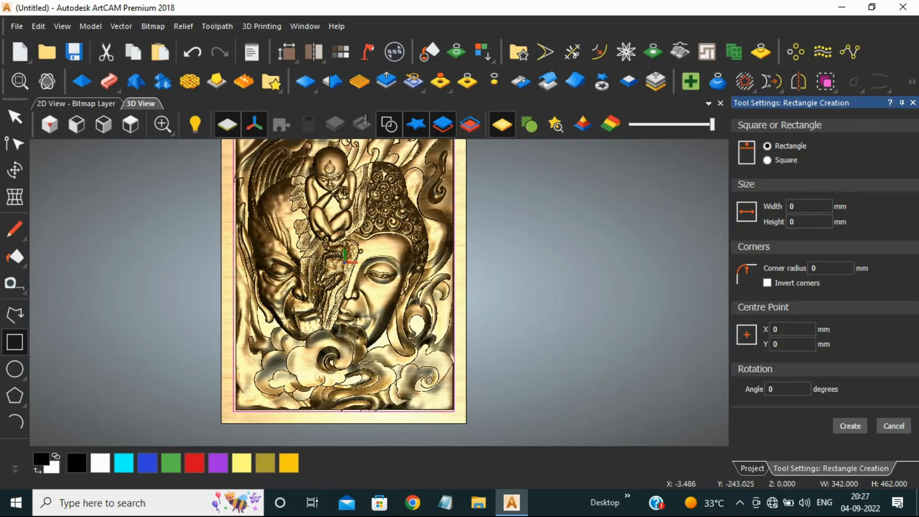
{"action": "scroll", "coordinate": [381, 290], "scroll_direction": "down", "scroll_amount": 3}
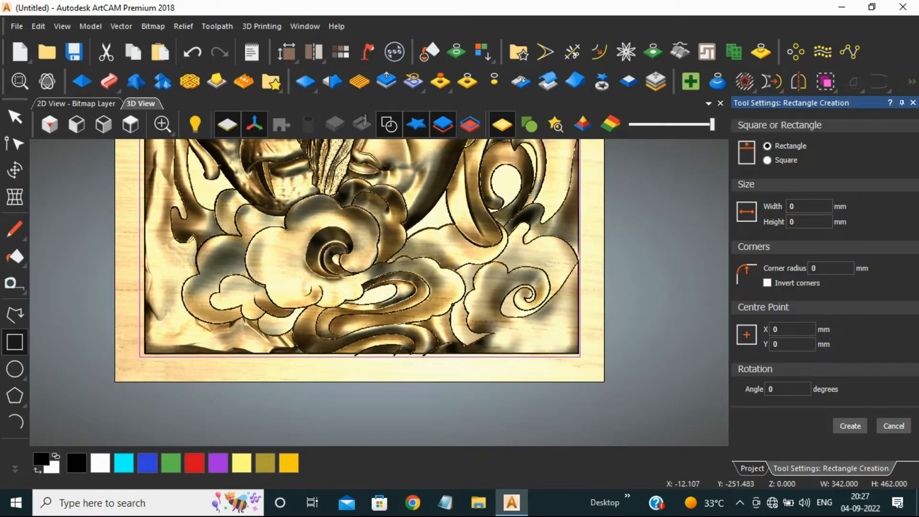
Select the outer and inner rectangles and add a plane border shape between them with a 45 mm start height in Add mode
{"action": "left_click", "coordinate": [15, 116]}
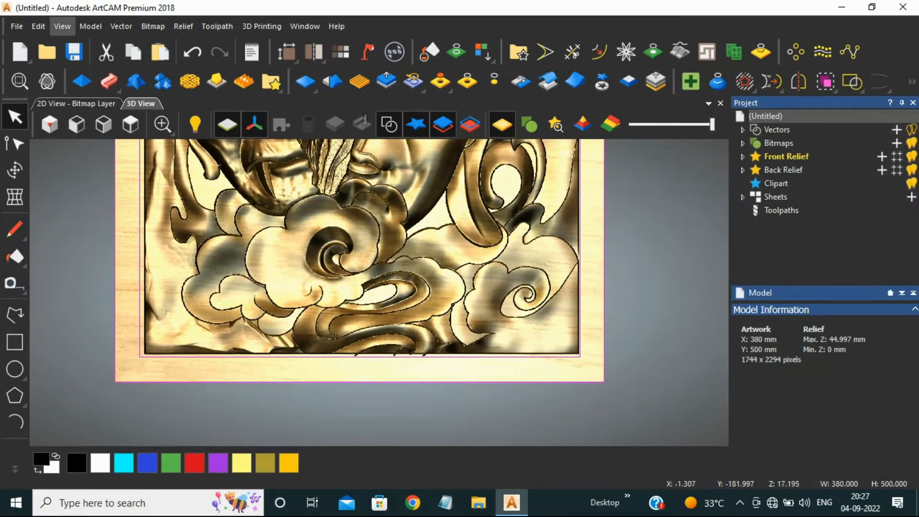
{"action": "scroll", "coordinate": [357, 295], "scroll_direction": "down", "scroll_amount": 6}
{"action": "left_click", "coordinate": [82, 82]}
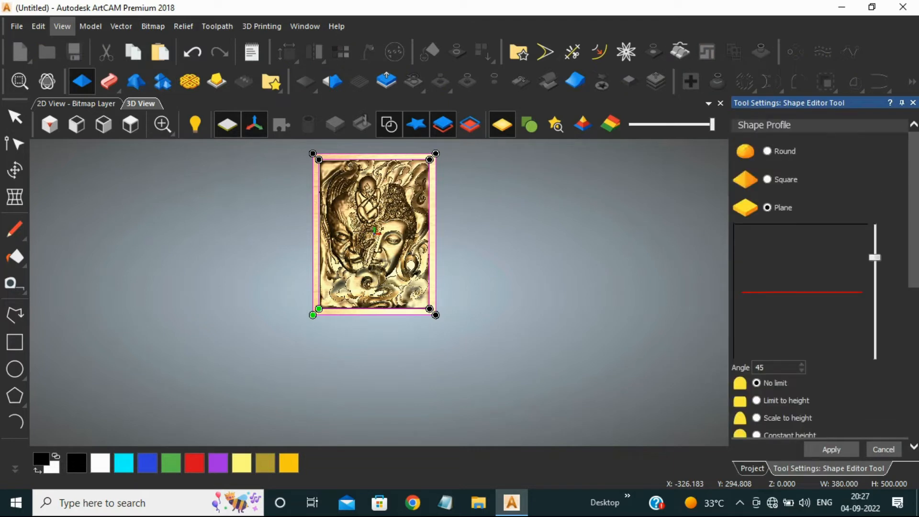
{"action": "scroll", "coordinate": [816, 430], "scroll_direction": "down", "scroll_amount": 6}
{"action": "scroll", "coordinate": [815, 431], "scroll_direction": "up", "scroll_amount": 1}
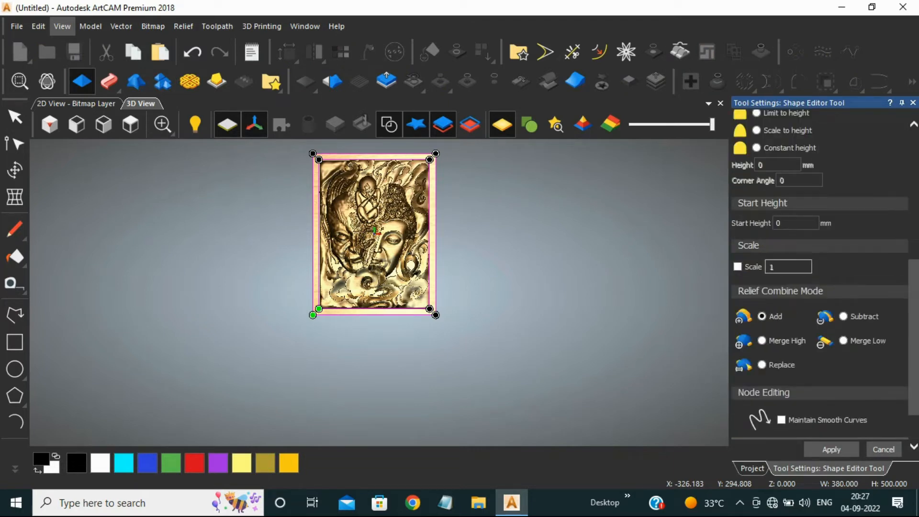
{"action": "type", "text": "45"}
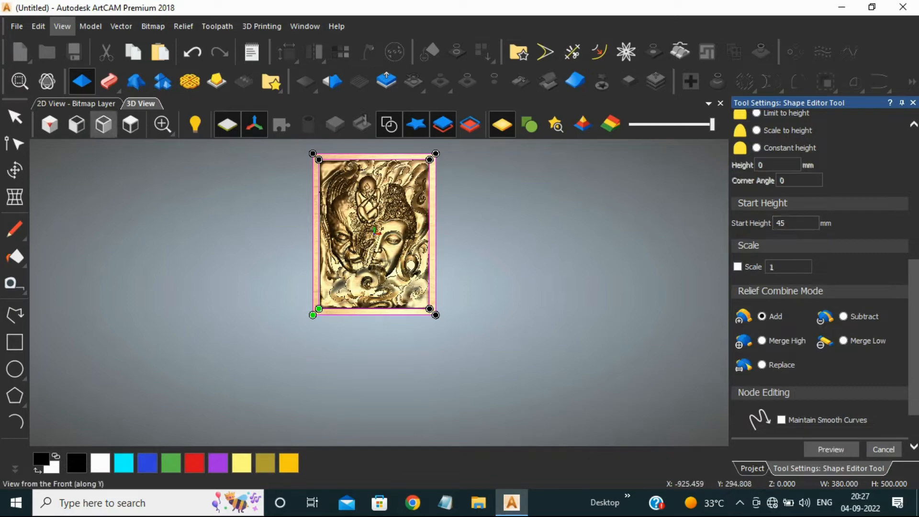
Examine the rebuilt frame and the carving from front, side, isometric and top views, and close the Shape Editor
{"action": "left_click", "coordinate": [103, 124]}
{"action": "left_click", "coordinate": [77, 128]}
{"action": "middle_click_drag", "start_coordinate": [402, 335], "coordinate": [622, 334]}
{"action": "scroll", "coordinate": [407, 232], "scroll_direction": "up", "scroll_amount": 3}
{"action": "middle_click_drag", "start_coordinate": [406, 249], "coordinate": [287, 306]}
{"action": "left_click", "coordinate": [50, 125]}
{"action": "middle_click_drag", "start_coordinate": [382, 287], "coordinate": [334, 297]}
{"action": "scroll", "coordinate": [363, 287], "scroll_direction": "up", "scroll_amount": 5}
{"action": "scroll", "coordinate": [366, 242], "scroll_direction": "up", "scroll_amount": 3}
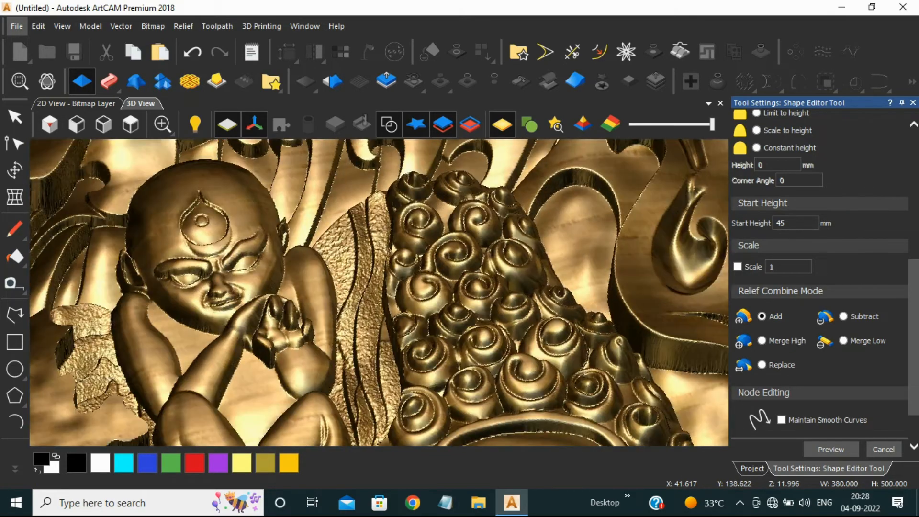
{"action": "scroll", "coordinate": [366, 258], "scroll_direction": "down", "scroll_amount": 5}
{"action": "left_click", "coordinate": [130, 124]}
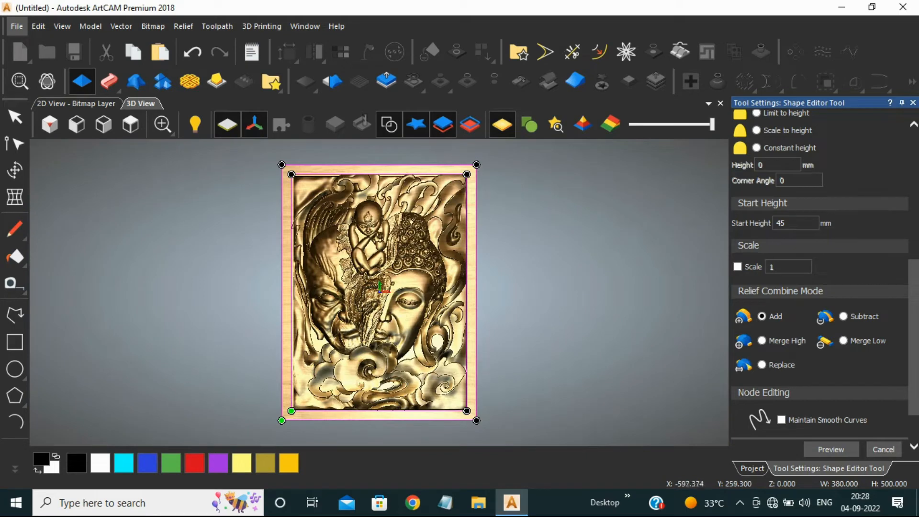
{"action": "left_click", "coordinate": [150, 177]}
{"action": "left_click", "coordinate": [912, 103]}
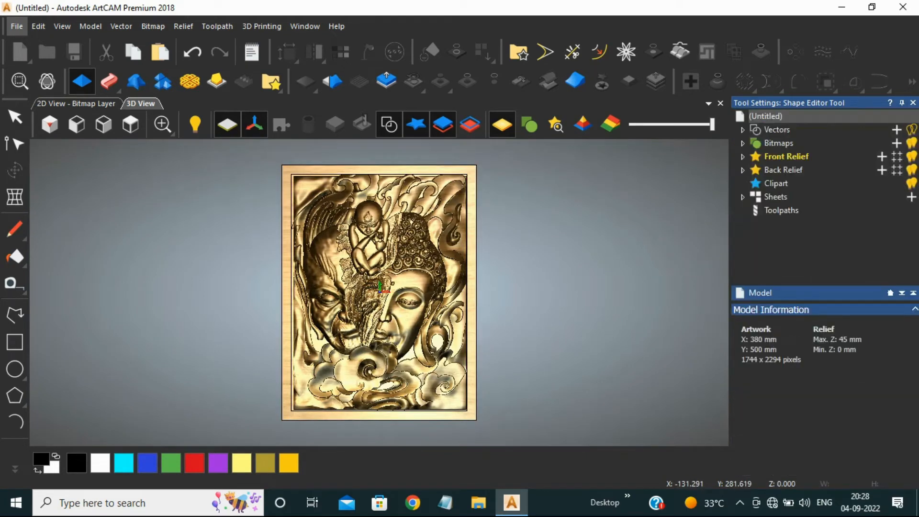
Start a Machine Relief toolpath for the whole relief with the 6 mm Dia 2 mm nose Tapper Bit as finishing tool
{"action": "left_click", "coordinate": [781, 211]}
{"action": "scroll", "coordinate": [814, 382], "scroll_direction": "down", "scroll_amount": 5}
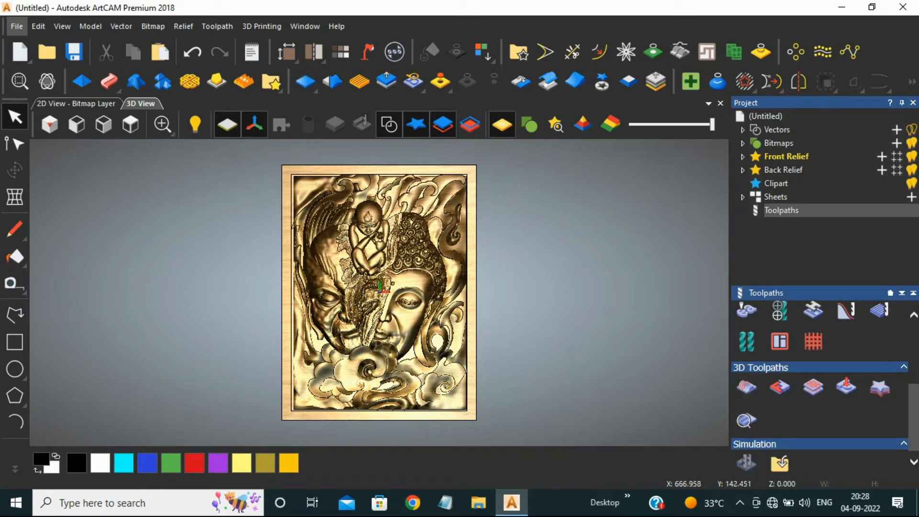
{"action": "scroll", "coordinate": [398, 247], "scroll_direction": "up", "scroll_amount": 2}
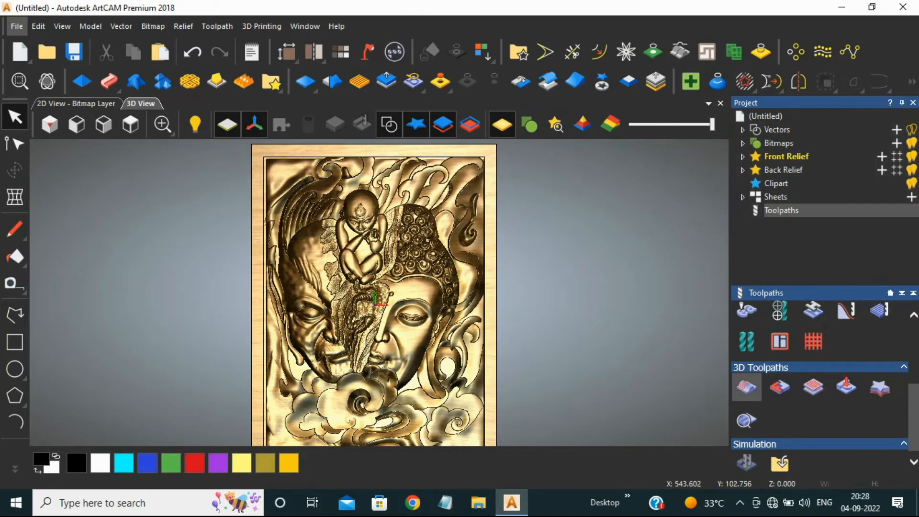
{"action": "left_click", "coordinate": [746, 387]}
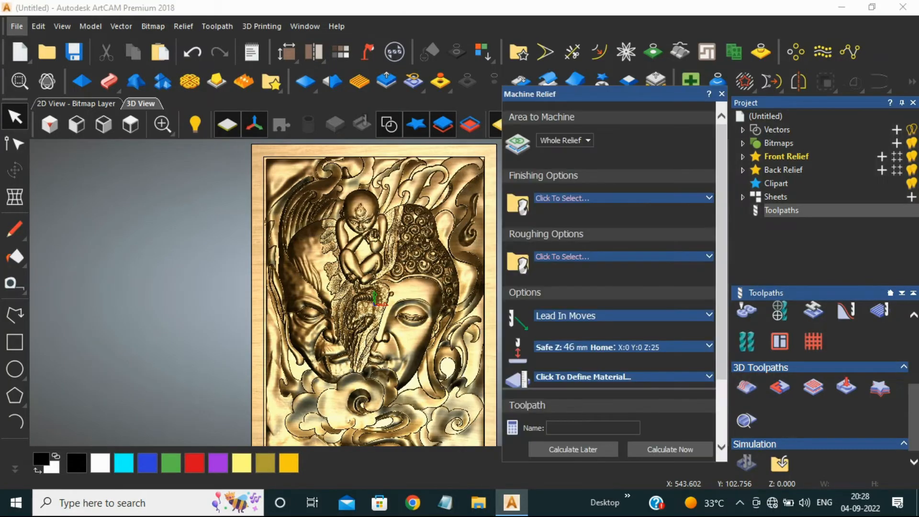
{"action": "left_click", "coordinate": [562, 198]}
{"action": "scroll", "coordinate": [348, 268], "scroll_direction": "down", "scroll_amount": 13}
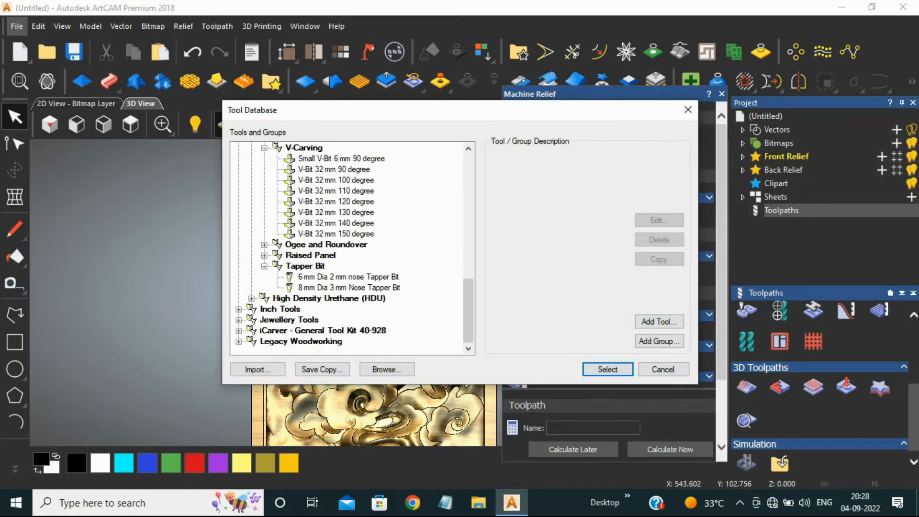
{"action": "left_click", "coordinate": [349, 277]}
{"action": "left_click", "coordinate": [607, 369]}
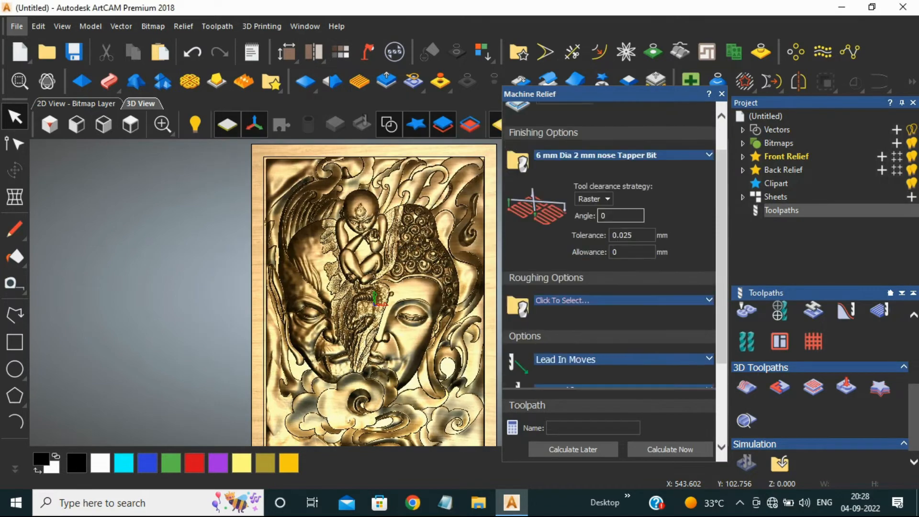
Choose End Mill 6 mm as the roughing tool of the relief toolpath
{"action": "left_click", "coordinate": [562, 234]}
{"action": "scroll", "coordinate": [335, 268], "scroll_direction": "down", "scroll_amount": 5}
{"action": "left_click", "coordinate": [320, 287]}
{"action": "left_click", "coordinate": [607, 369]}
{"action": "scroll", "coordinate": [621, 297], "scroll_direction": "down", "scroll_amount": 2}
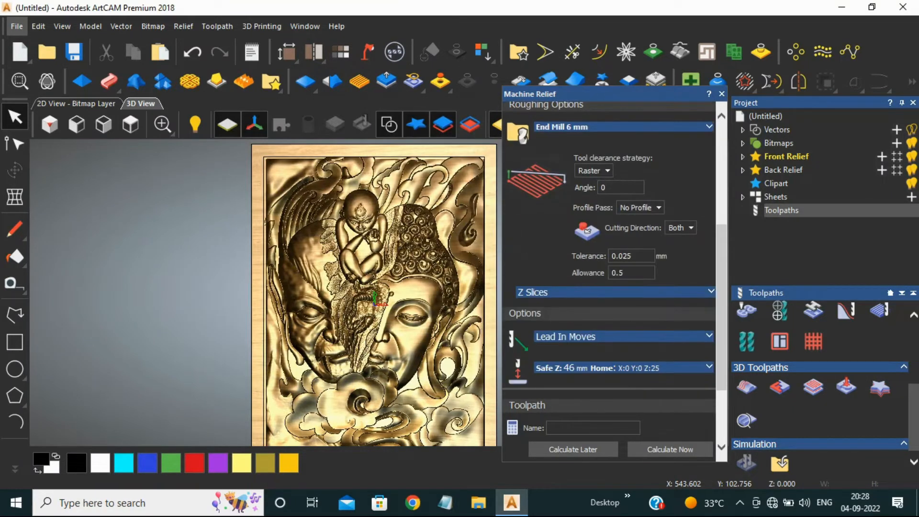
Set the roughing end mill's stepover to 5 mm and its stepdown to 6 mm
{"action": "left_click", "coordinate": [623, 126]}
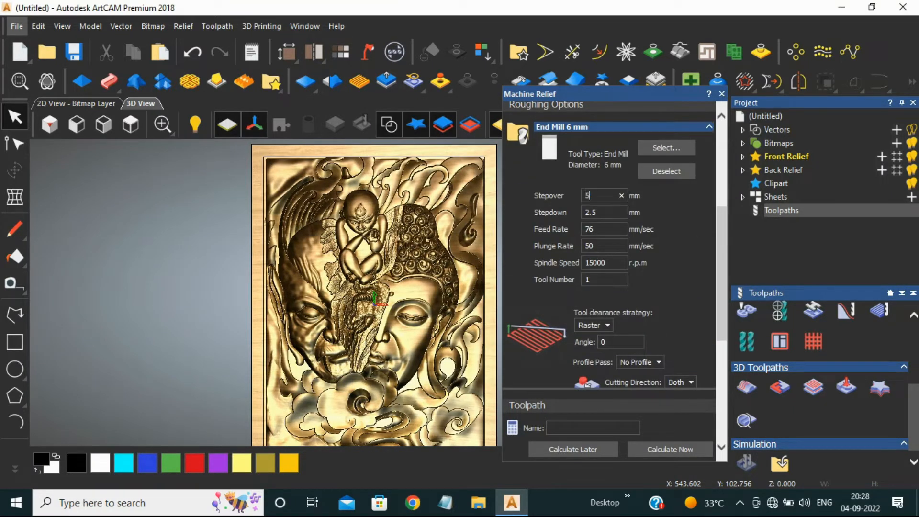
{"action": "scroll", "coordinate": [608, 277], "scroll_direction": "down", "scroll_amount": 2}
{"action": "scroll", "coordinate": [608, 277], "scroll_direction": "up", "scroll_amount": 2}
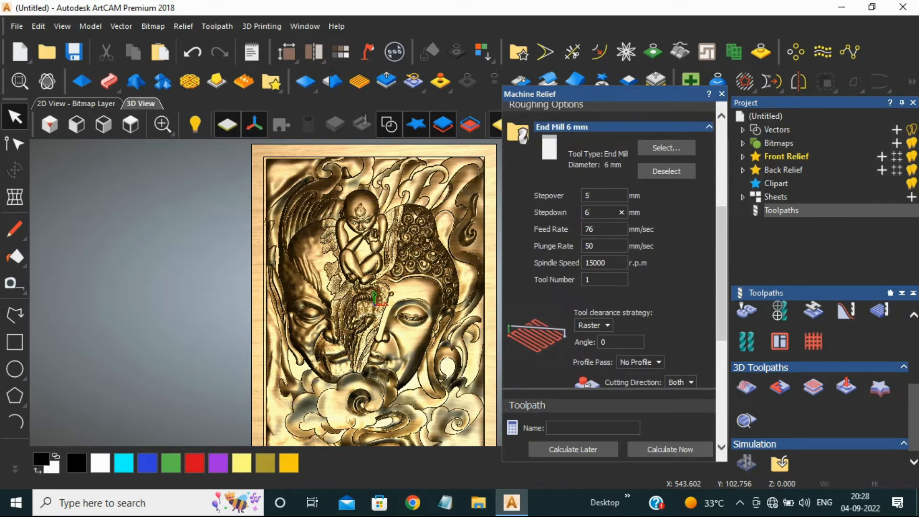
{"action": "scroll", "coordinate": [609, 277], "scroll_direction": "down", "scroll_amount": 5}
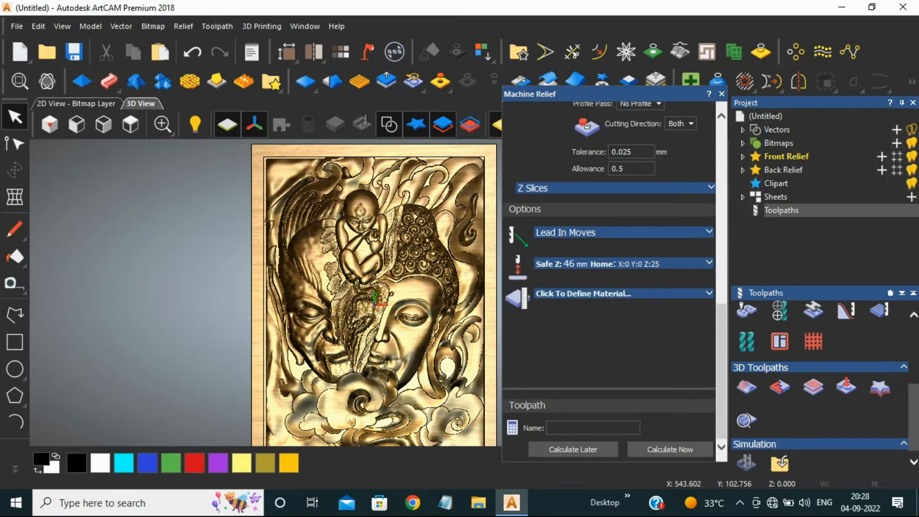
Define the material thickness as 50 mm, calculate the Machine Relief toolpath immediately, and close its settings
{"action": "left_click", "coordinate": [582, 293]}
{"action": "type", "text": "50"}
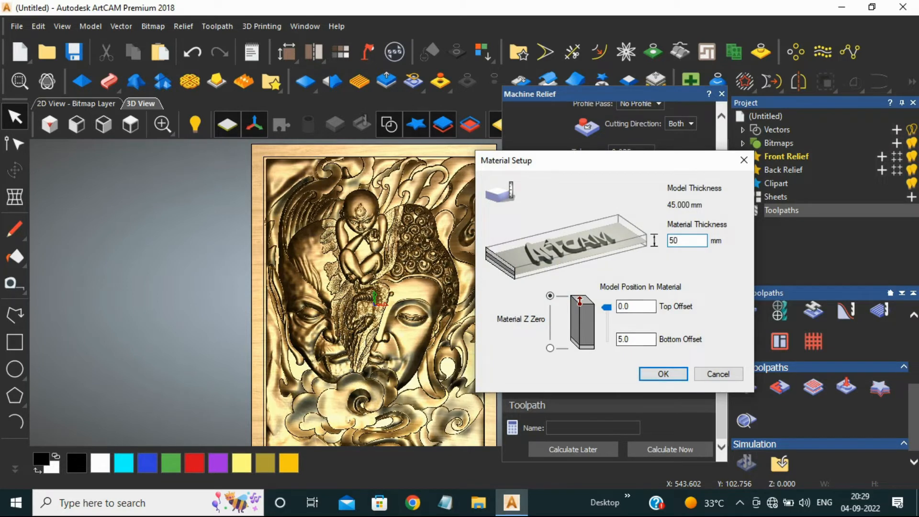
{"action": "key", "text": "Return"}
{"action": "left_click", "coordinate": [669, 449]}
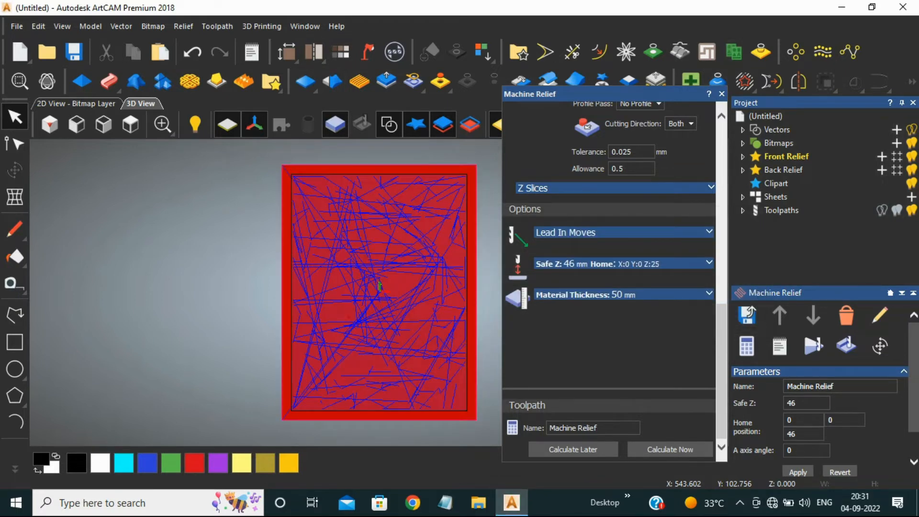
{"action": "left_click", "coordinate": [721, 94]}
Simulate the Machine Relief toolpath on the whole model at standard resolution, fast-forwarding the playback
{"action": "left_click", "coordinate": [813, 346]}
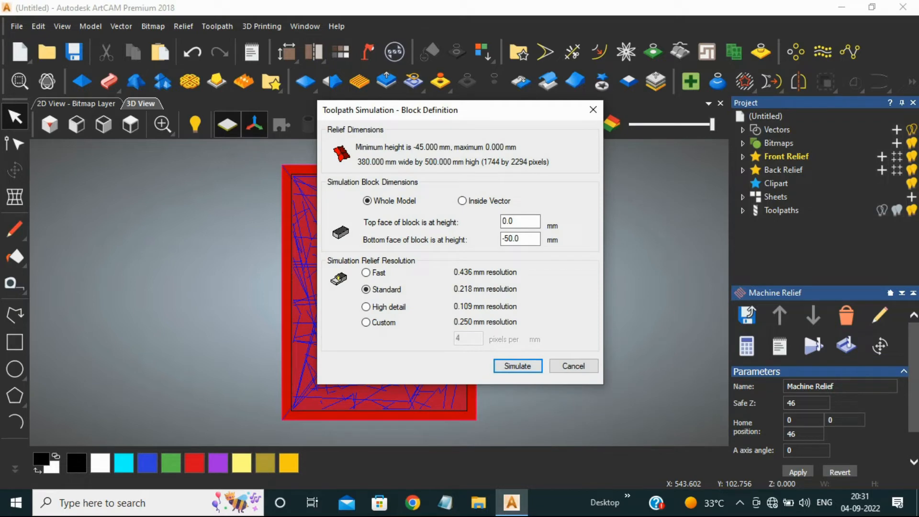
{"action": "left_click", "coordinate": [517, 366]}
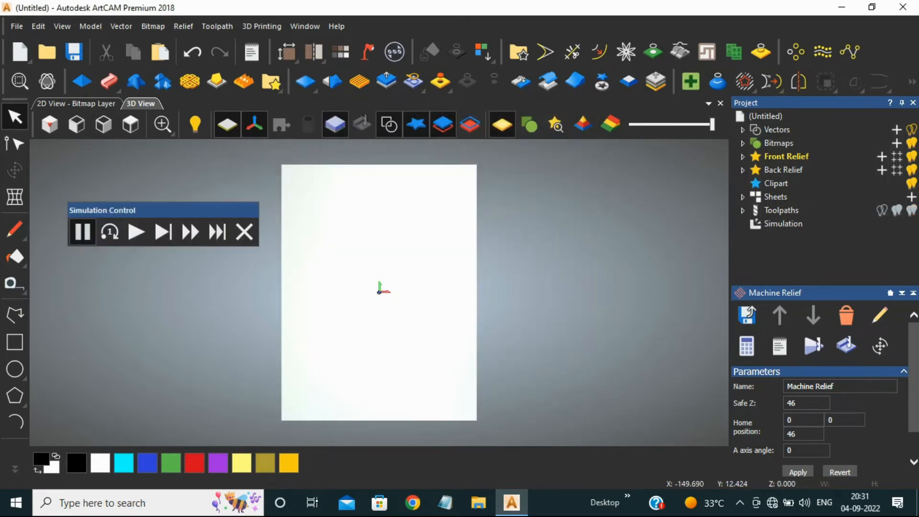
{"action": "left_click", "coordinate": [190, 232]}
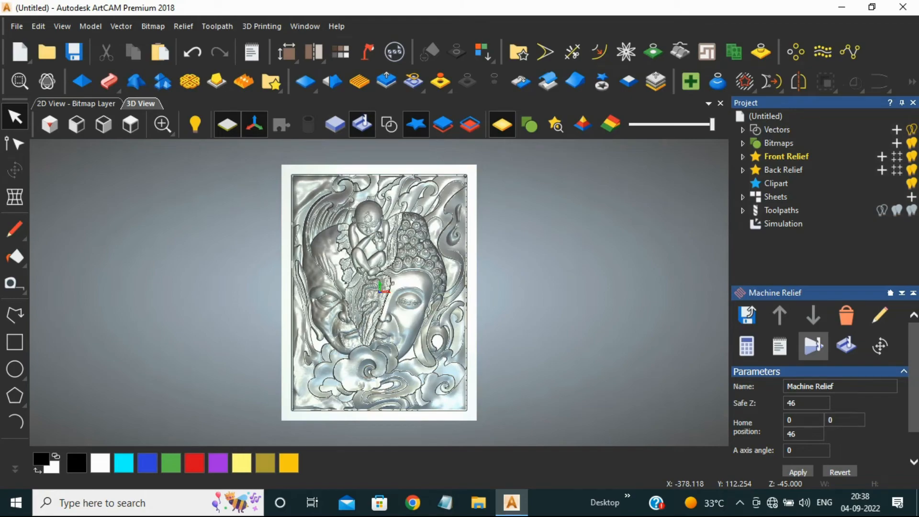
Examine the simulated carving and the inner walls of its frame from several angles, close up and in isometric and top views
{"action": "scroll", "coordinate": [336, 252], "scroll_direction": "up", "scroll_amount": 4}
{"action": "left_click_drag", "start_coordinate": [378, 268], "coordinate": [282, 283]}
{"action": "scroll", "coordinate": [331, 234], "scroll_direction": "down", "scroll_amount": 2}
{"action": "scroll", "coordinate": [335, 244], "scroll_direction": "up", "scroll_amount": 4}
{"action": "scroll", "coordinate": [306, 282], "scroll_direction": "down", "scroll_amount": 3}
{"action": "left_click_drag", "start_coordinate": [378, 292], "coordinate": [440, 239]}
{"action": "scroll", "coordinate": [430, 287], "scroll_direction": "up", "scroll_amount": 5}
{"action": "mouse_move", "coordinate": [407, 292]}
{"action": "left_mouse_down"}
{"action": "mouse_move", "coordinate": [383, 301]}
{"action": "mouse_move", "coordinate": [392, 244]}
{"action": "mouse_move", "coordinate": [474, 315]}
{"action": "mouse_move", "coordinate": [583, 244]}
{"action": "mouse_move", "coordinate": [488, 311]}
{"action": "mouse_move", "coordinate": [335, 376]}
{"action": "mouse_move", "coordinate": [354, 224]}
{"action": "mouse_move", "coordinate": [335, 268]}
{"action": "mouse_move", "coordinate": [358, 249]}
{"action": "mouse_move", "coordinate": [354, 206]}
{"action": "mouse_move", "coordinate": [469, 206]}
{"action": "mouse_move", "coordinate": [473, 268]}
{"action": "mouse_move", "coordinate": [354, 230]}
{"action": "mouse_move", "coordinate": [411, 287]}
{"action": "left_mouse_up"}
{"action": "scroll", "coordinate": [392, 249], "scroll_direction": "down", "scroll_amount": 5}
{"action": "scroll", "coordinate": [335, 268], "scroll_direction": "down", "scroll_amount": 4}
{"action": "scroll", "coordinate": [345, 258], "scroll_direction": "up", "scroll_amount": 3}
{"action": "scroll", "coordinate": [363, 287], "scroll_direction": "down", "scroll_amount": 4}
{"action": "scroll", "coordinate": [378, 272], "scroll_direction": "up", "scroll_amount": 4}
{"action": "left_click", "coordinate": [50, 124]}
{"action": "scroll", "coordinate": [311, 240], "scroll_direction": "up", "scroll_amount": 8}
{"action": "mouse_move", "coordinate": [316, 230]}
{"action": "left_mouse_down"}
{"action": "mouse_move", "coordinate": [320, 297]}
{"action": "mouse_move", "coordinate": [325, 235]}
{"action": "mouse_move", "coordinate": [363, 267]}
{"action": "mouse_move", "coordinate": [331, 230]}
{"action": "left_mouse_up"}
{"action": "scroll", "coordinate": [363, 268], "scroll_direction": "down", "scroll_amount": 5}
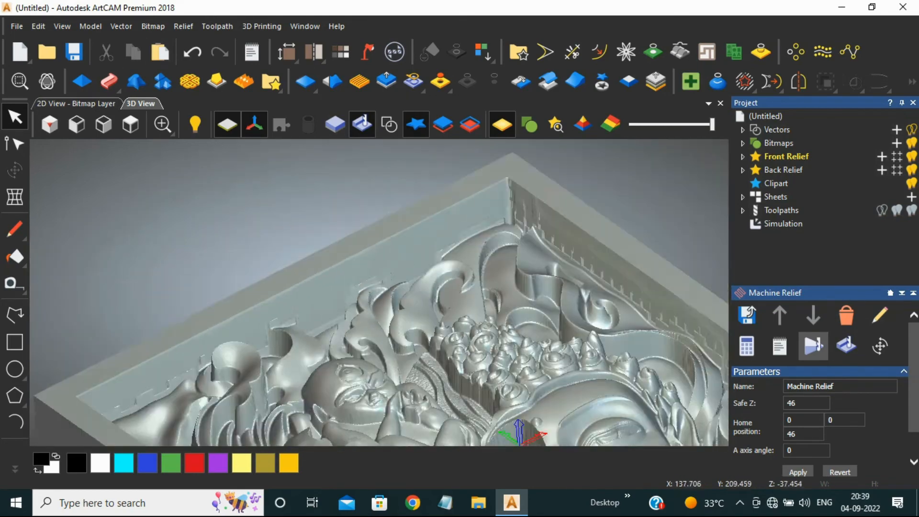
{"action": "scroll", "coordinate": [411, 335], "scroll_direction": "down", "scroll_amount": 5}
{"action": "left_click_drag", "start_coordinate": [412, 325], "coordinate": [382, 382]}
{"action": "scroll", "coordinate": [378, 345], "scroll_direction": "down", "scroll_amount": 3}
{"action": "left_click", "coordinate": [130, 124]}
{"action": "scroll", "coordinate": [369, 305], "scroll_direction": "up", "scroll_amount": 2}
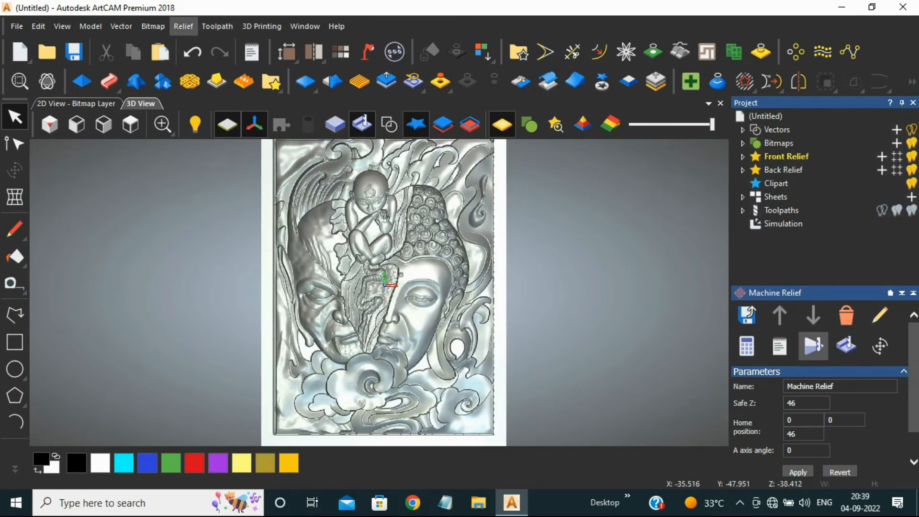
{"action": "scroll", "coordinate": [383, 287], "scroll_direction": "down", "scroll_amount": 1}
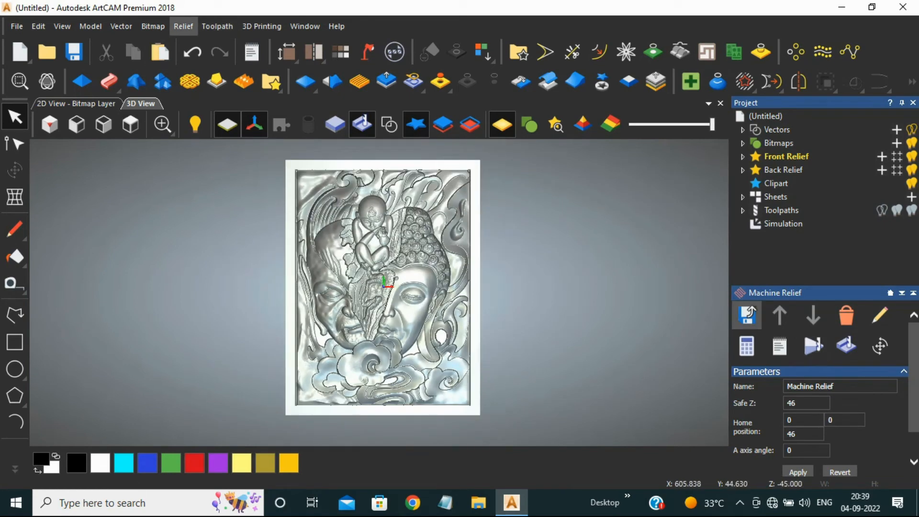
Review the toolpath saving options with G-Code (mm) (*.tap) as machine file format, and leave without saving
{"action": "left_click", "coordinate": [746, 314]}
{"action": "left_click", "coordinate": [686, 384]}
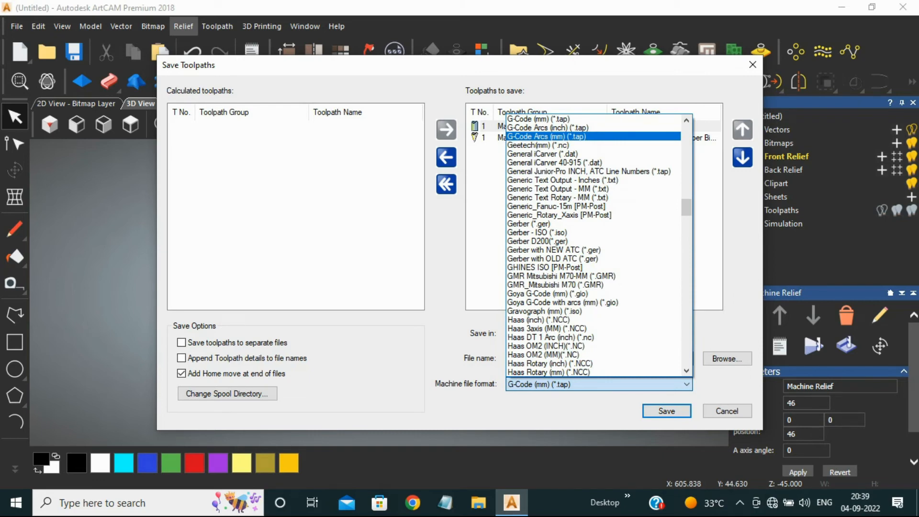
{"action": "scroll", "coordinate": [593, 136], "scroll_direction": "up", "scroll_amount": 2}
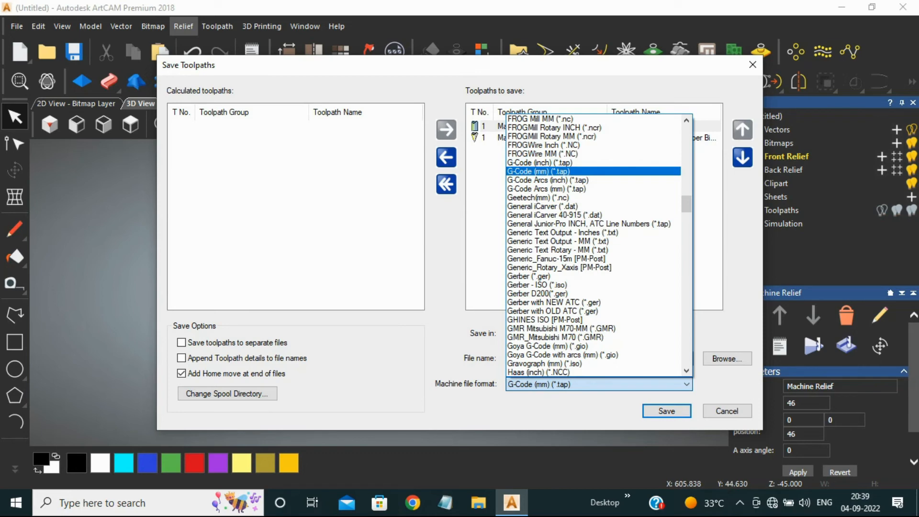
{"action": "left_click", "coordinate": [593, 171]}
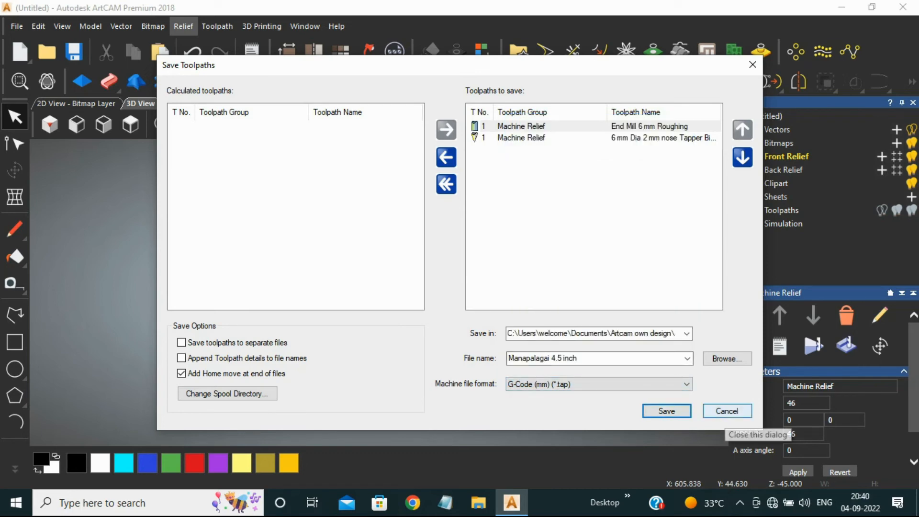
{"action": "left_click", "coordinate": [726, 413]}
{"action": "left_click", "coordinate": [739, 502]}
{"action": "right_click", "coordinate": [753, 475]}
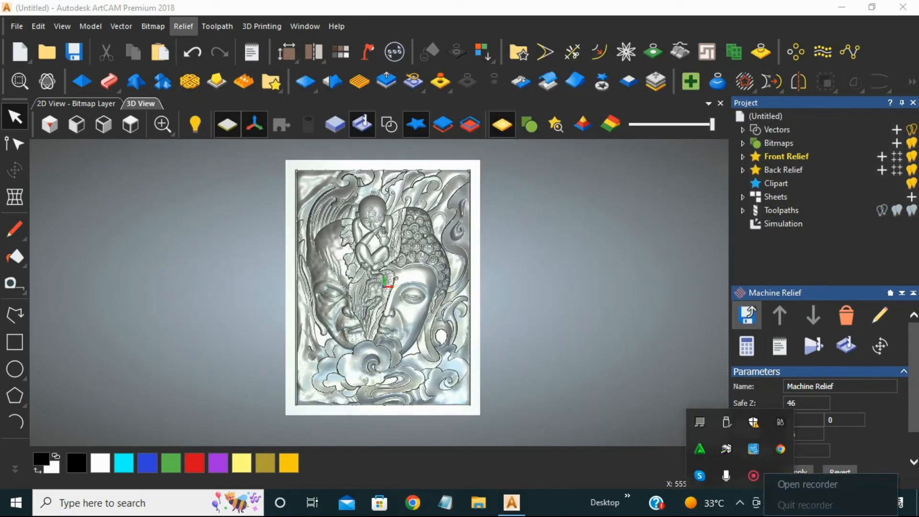
{"action": "left_click", "coordinate": [807, 484]}
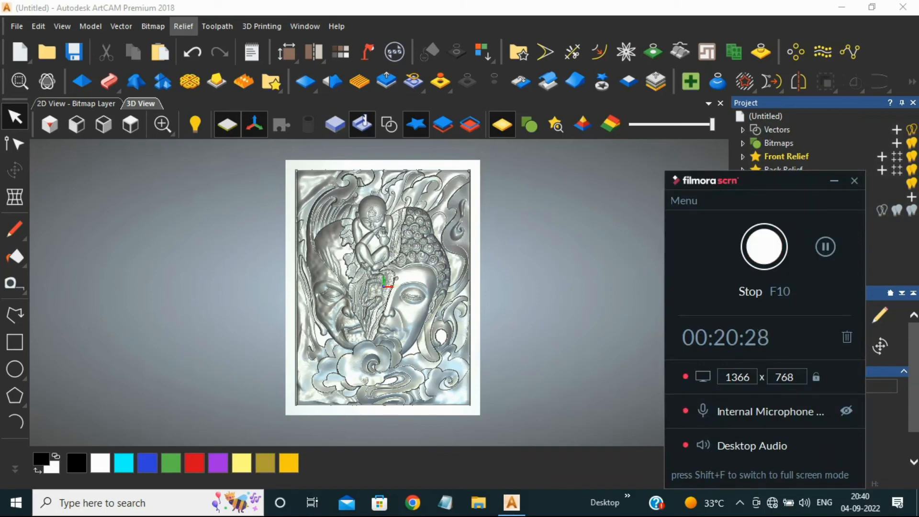